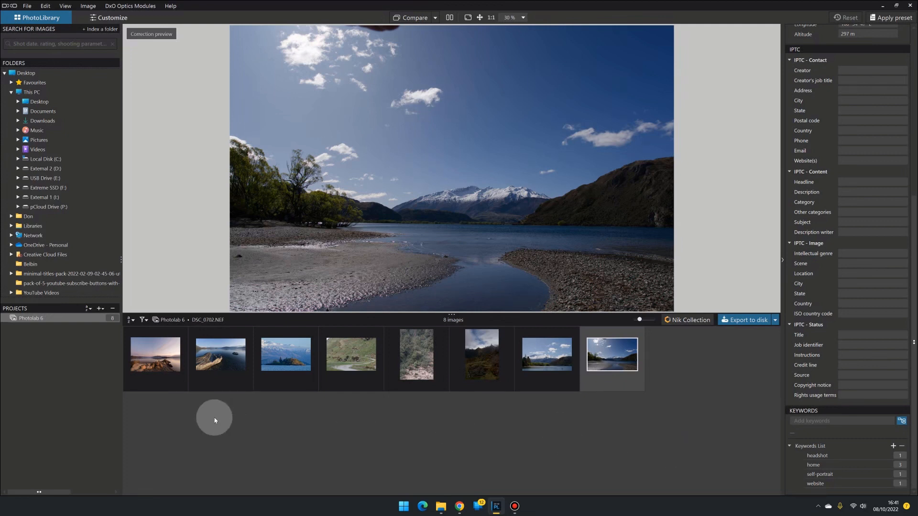
Step: Select the first image and collapse the IPTC Contact, Content and Image sections of the metadata panel
click(148, 364)
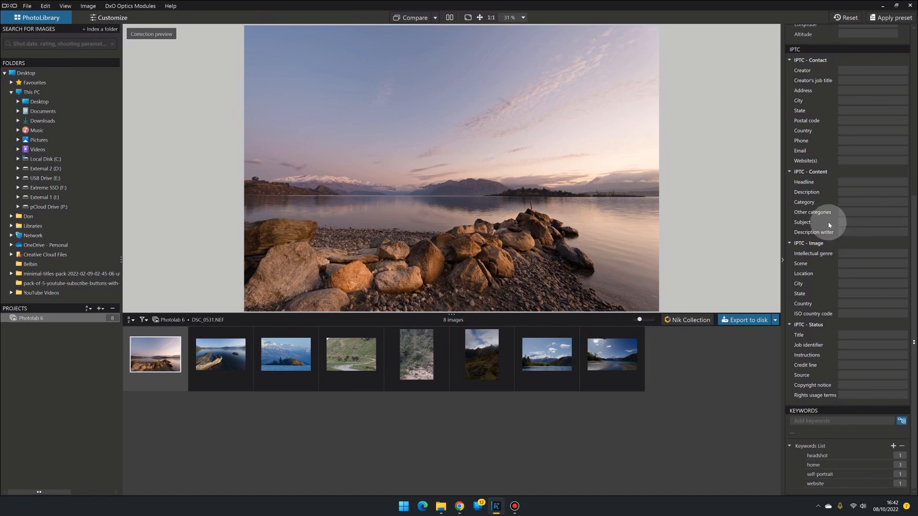
scroll(819, 228, up, 3)
scroll(819, 228, up, 4)
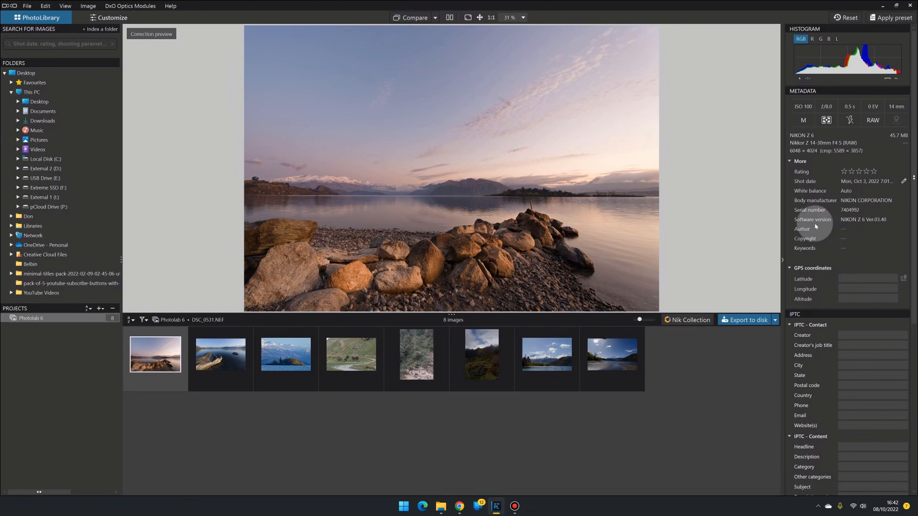
scroll(813, 250, down, 3)
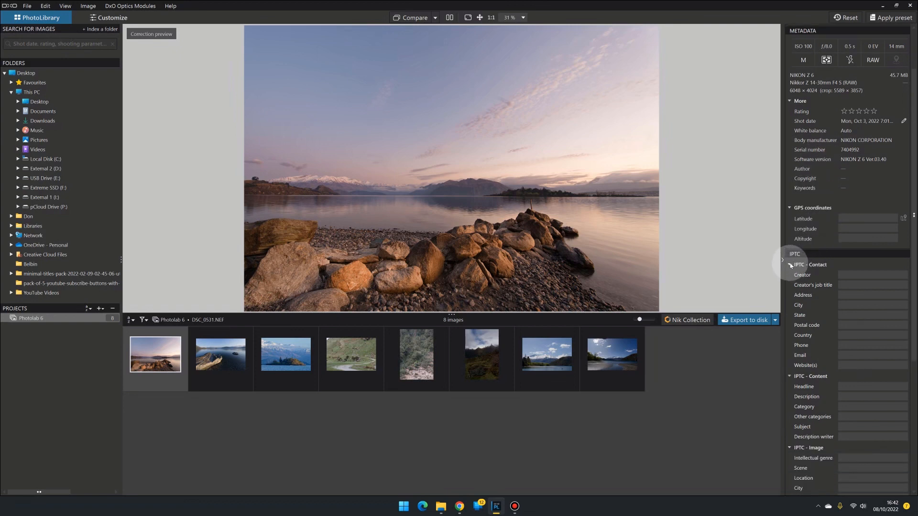
click(790, 266)
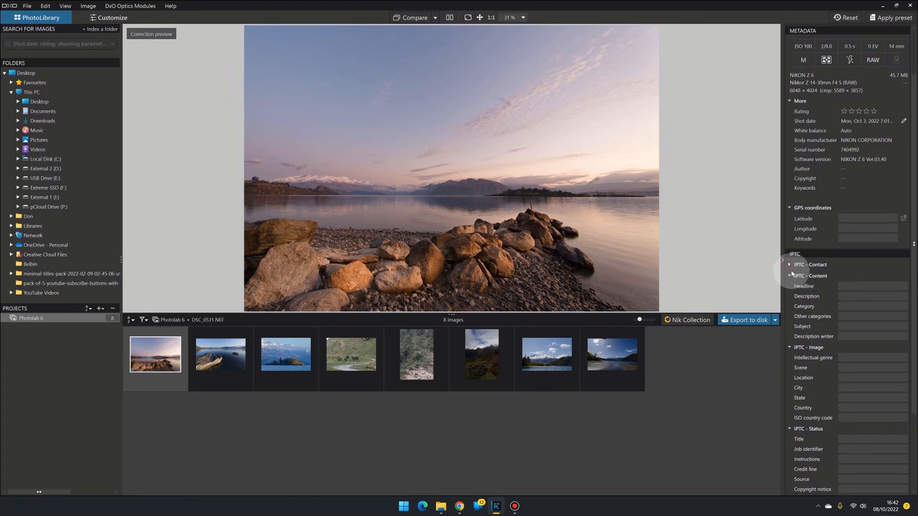
click(789, 275)
click(790, 288)
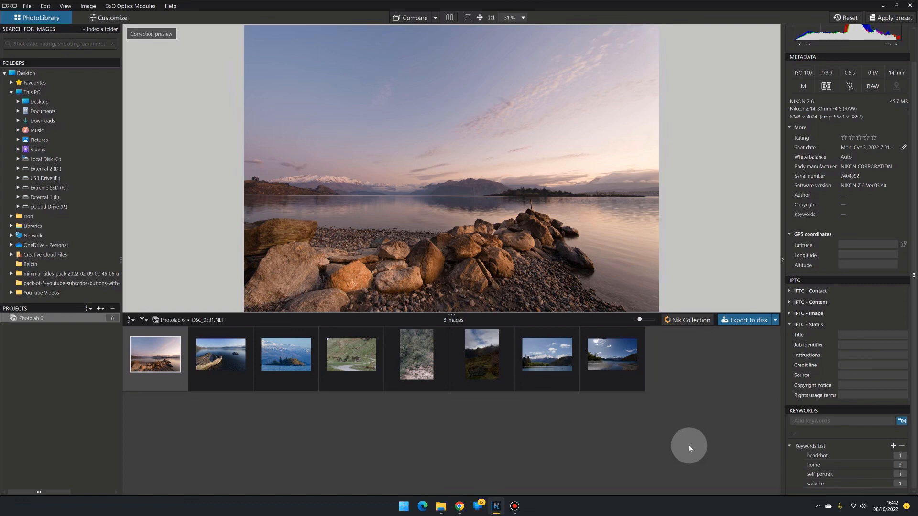
Step: Select all eight images and add the keyword Wanaka to them
click(682, 432)
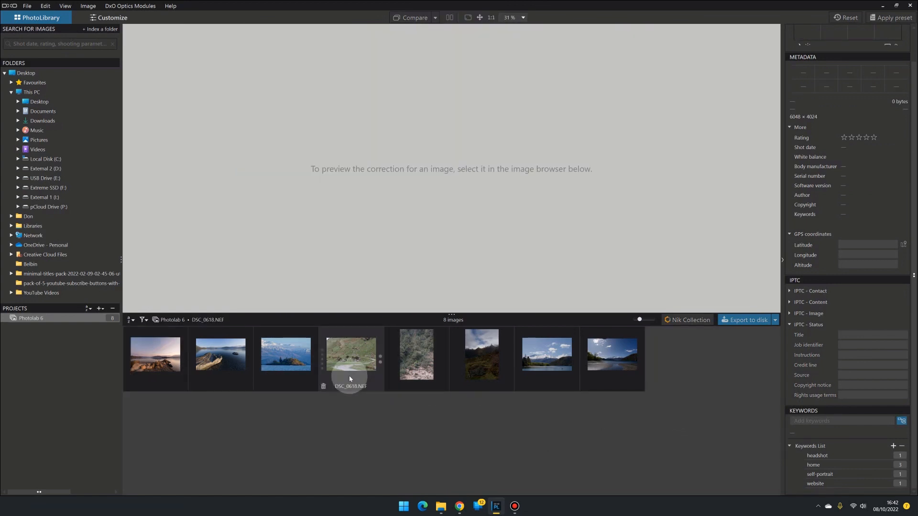
click(182, 366)
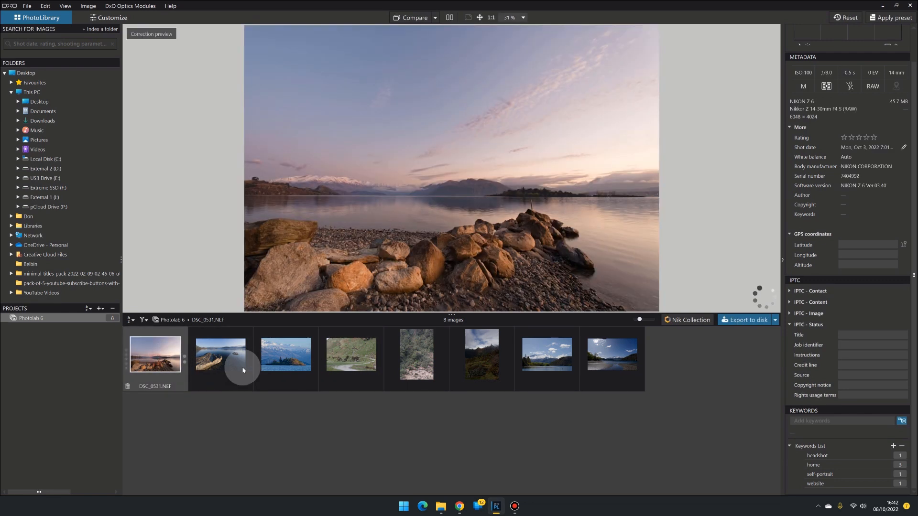
shift+click(613, 352)
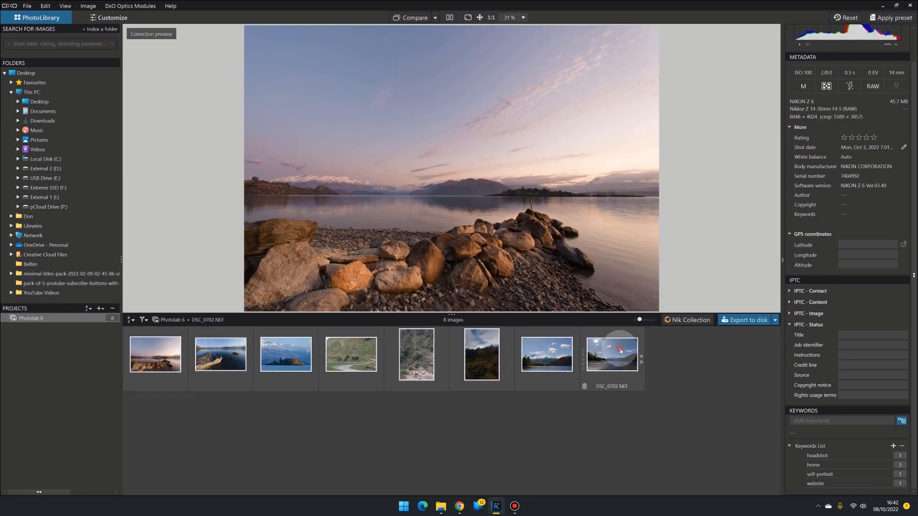
click(818, 420)
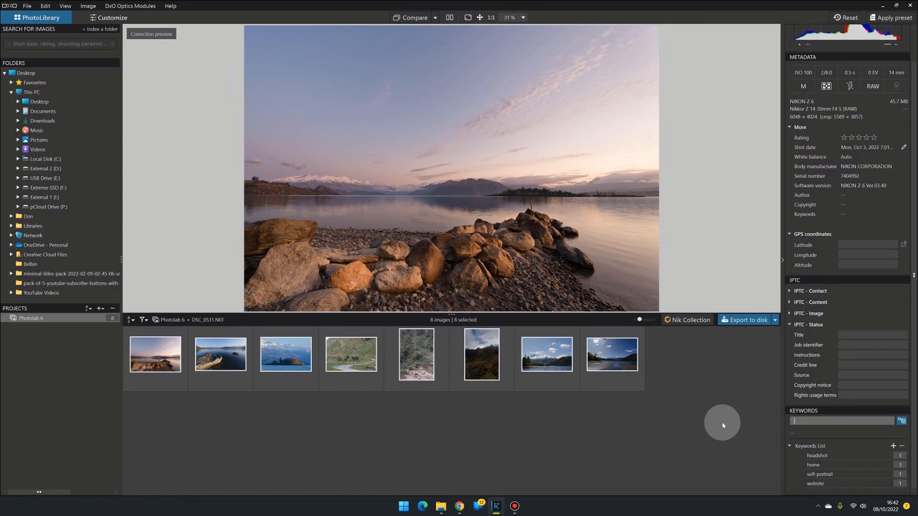
text(Wanaka)
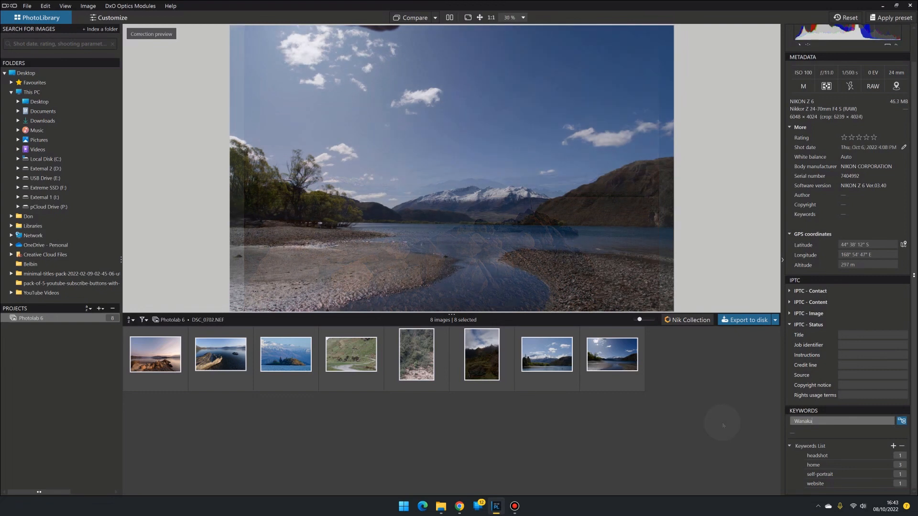
key(Return)
mouse_move(803, 438)
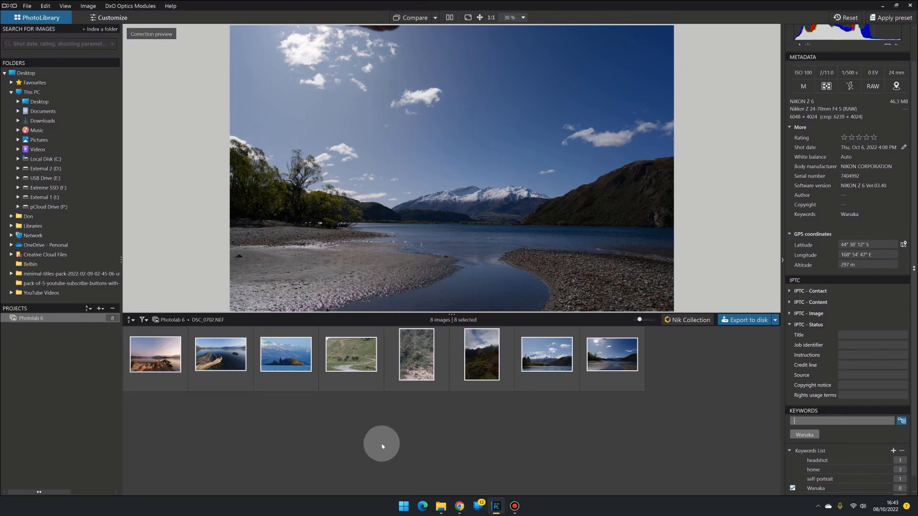
Step: Create a keyword Rob Roy track nested inside Wanaka and apply it to the fourth image
click(349, 368)
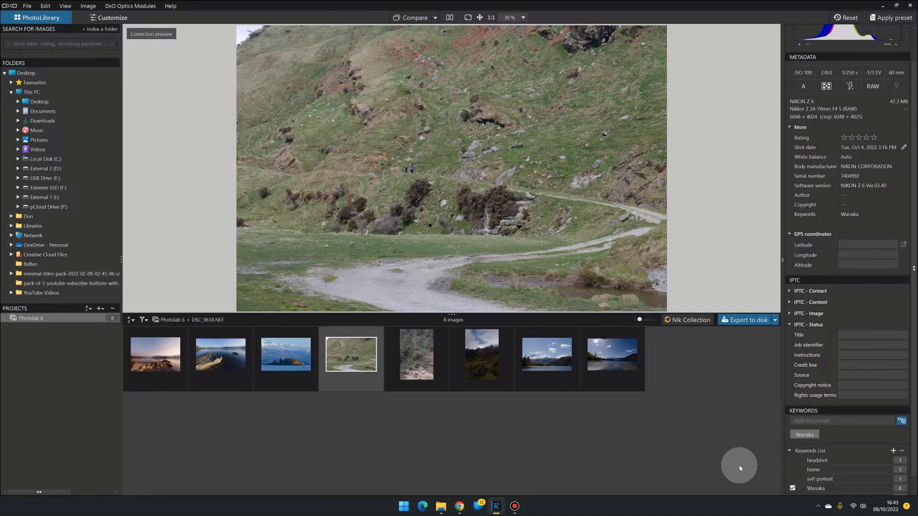
click(817, 490)
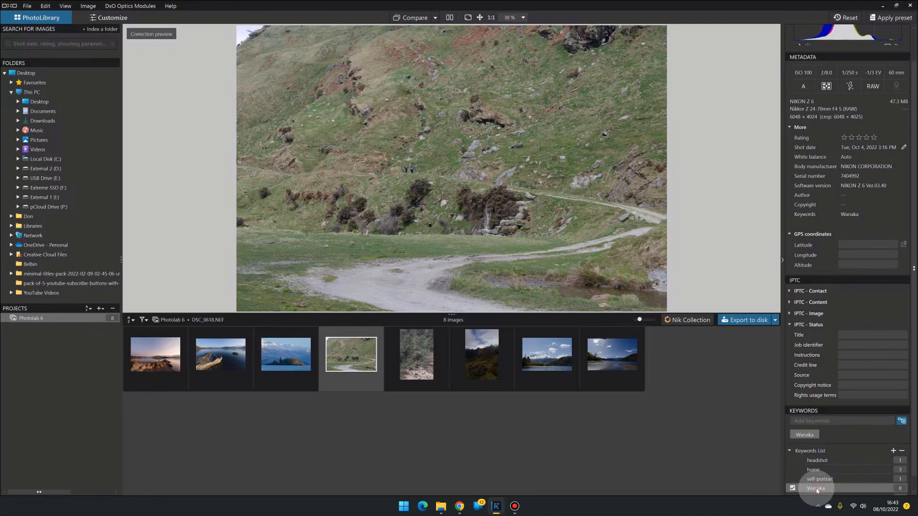
click(893, 451)
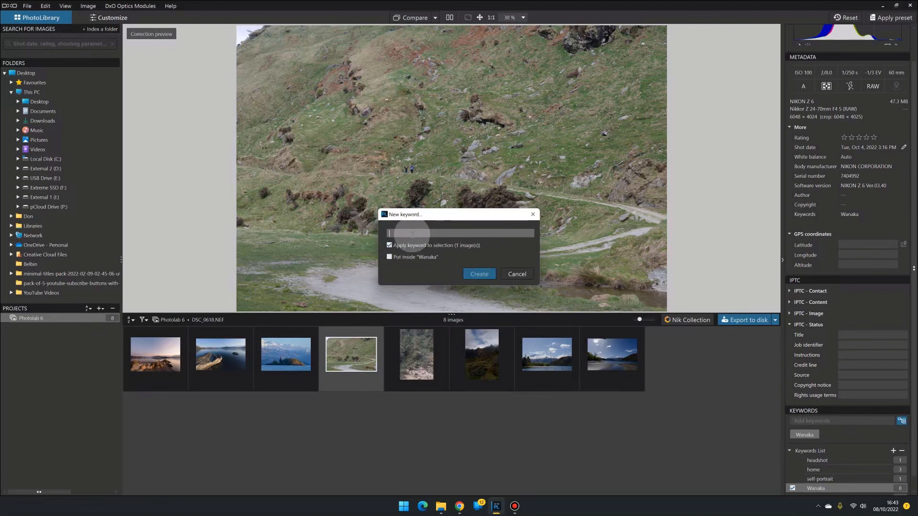
click(389, 257)
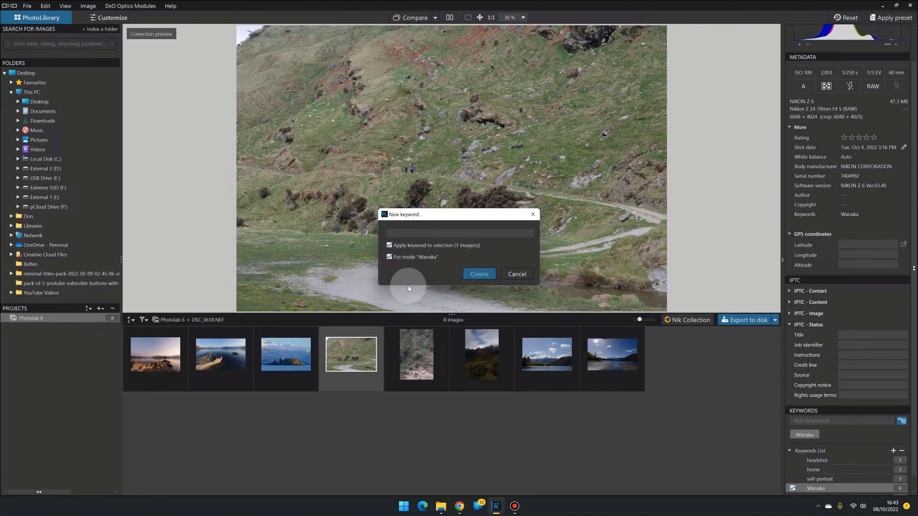
click(404, 234)
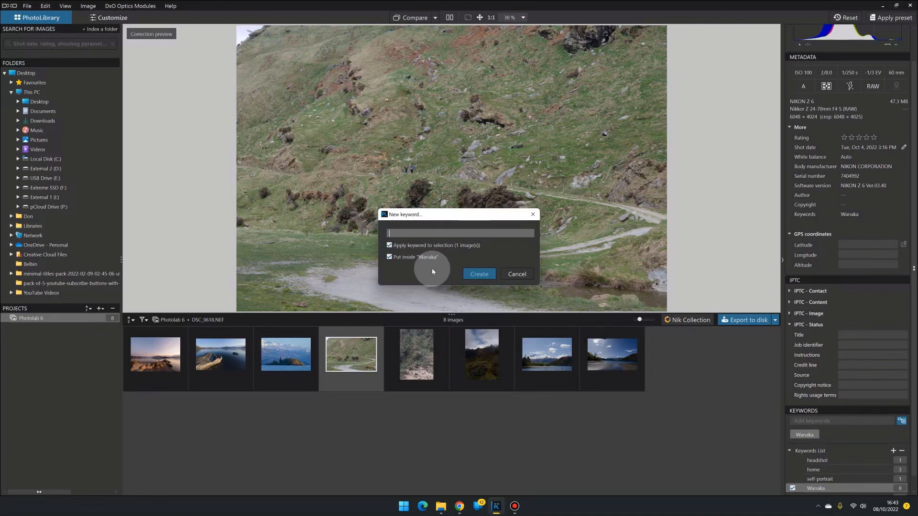
text(Rob Roy Track)
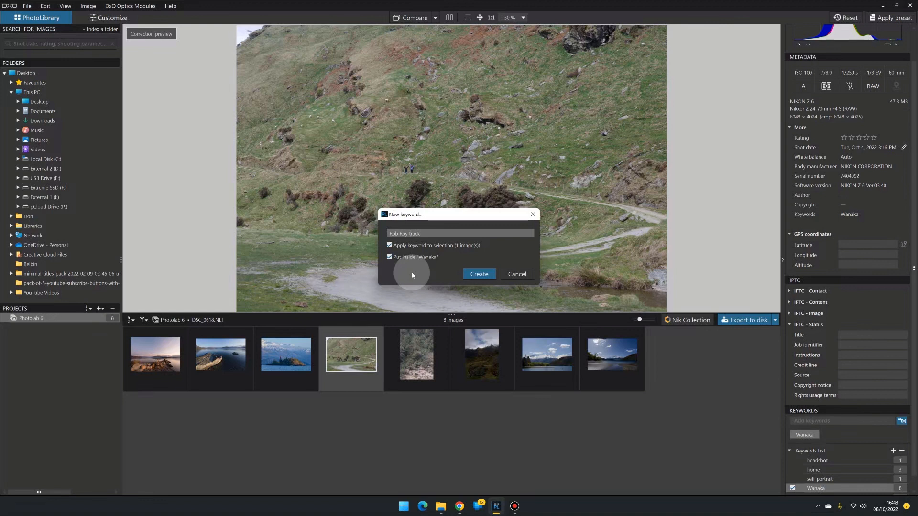
click(479, 274)
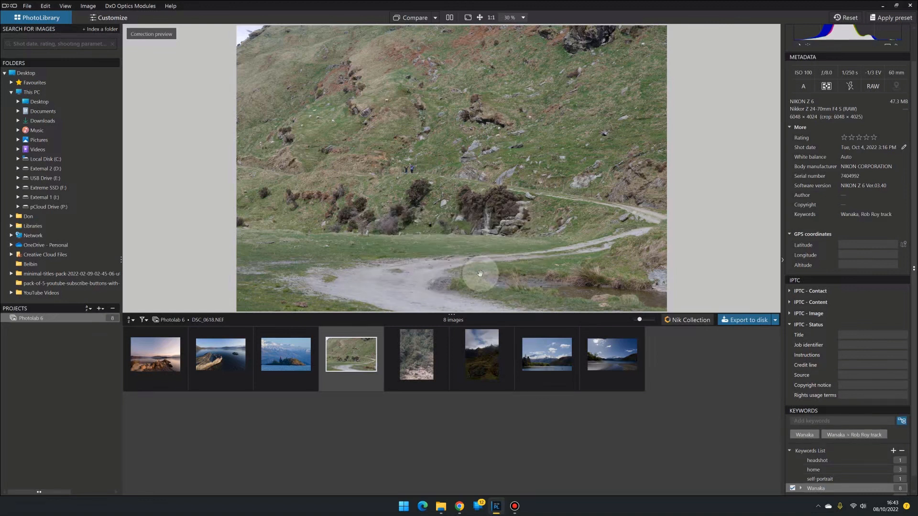
Step: Expand the Wanaka keyword and select the last two images in the filmstrip
click(800, 488)
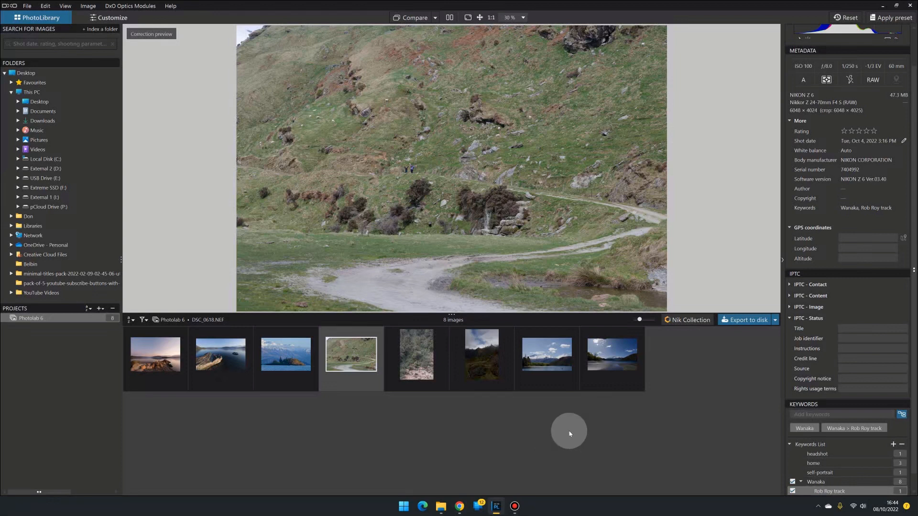
click(604, 372)
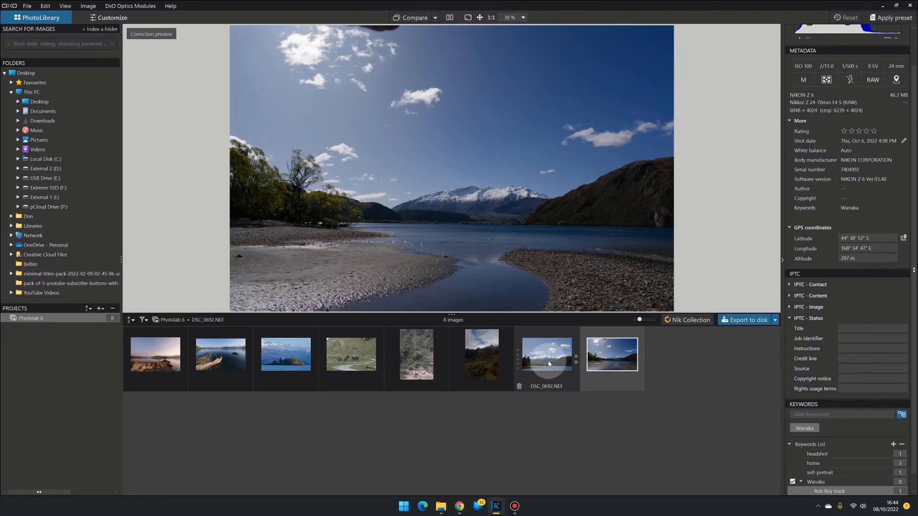
ctrl+click(549, 364)
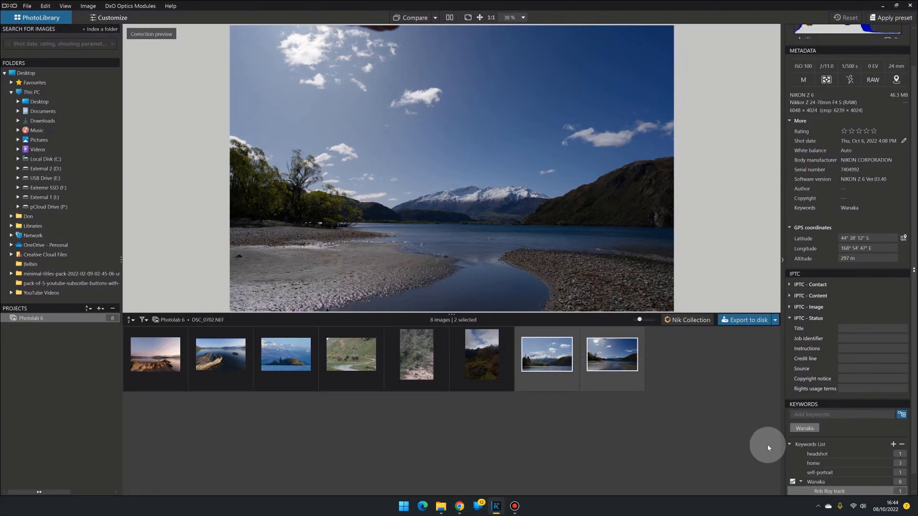
click(892, 444)
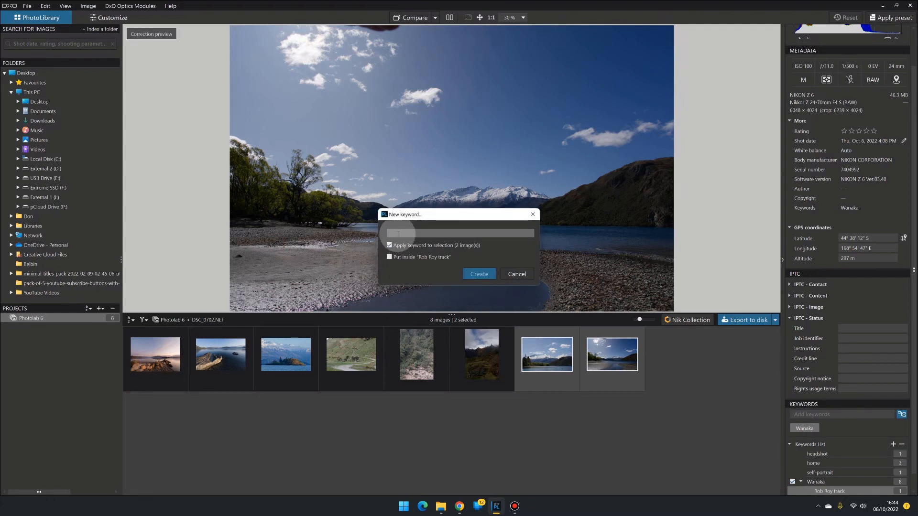
text(Glendhu)
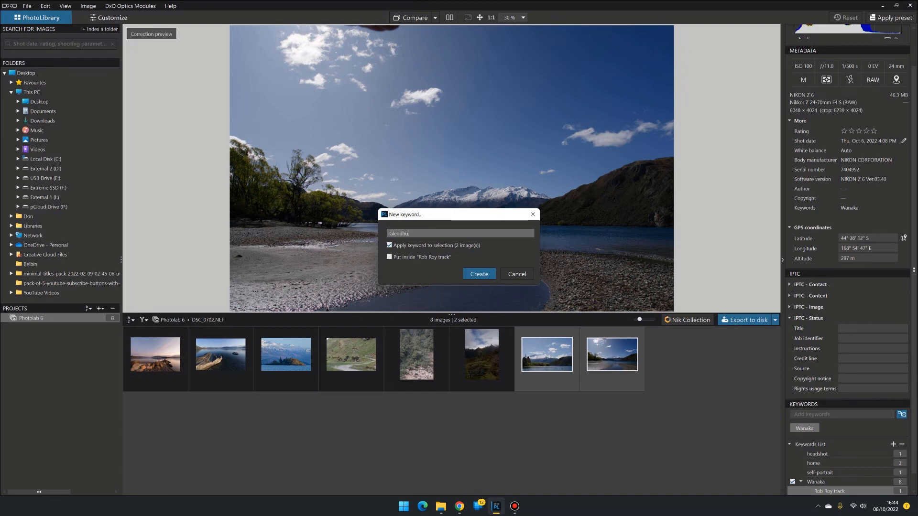
text( bay)
click(389, 257)
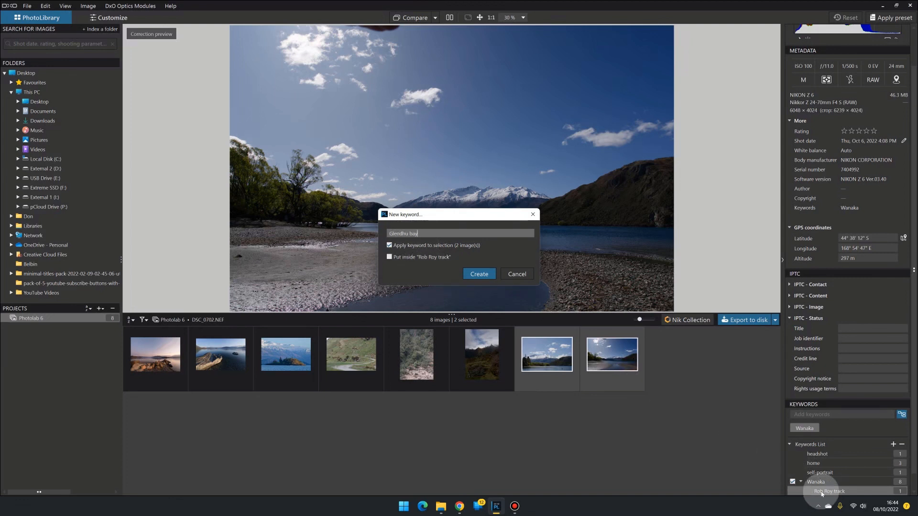
click(516, 274)
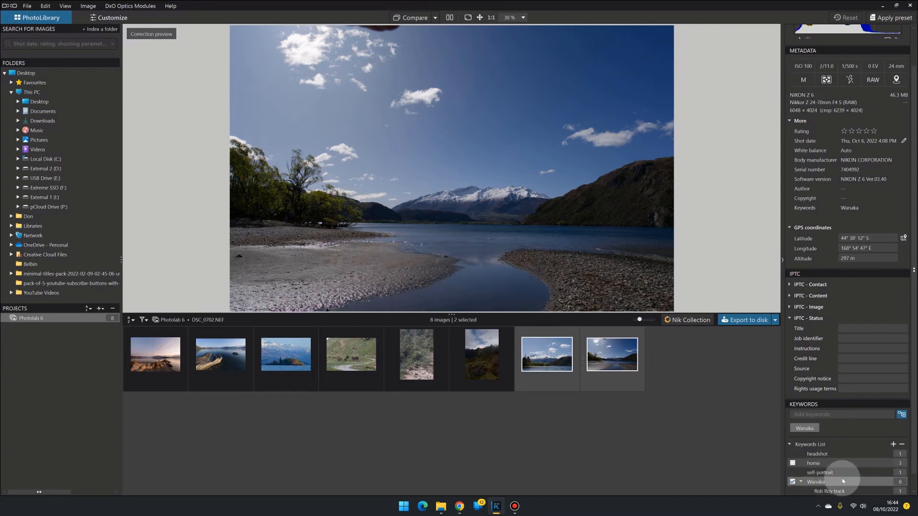
Step: Create a keyword Glendhu bay nested inside Wanaka and apply it to the two selected images
click(894, 444)
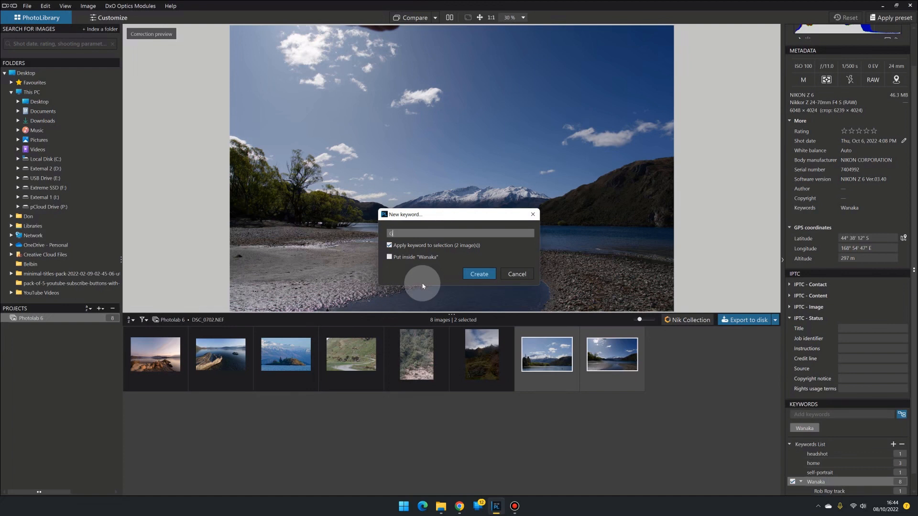
text(Glendhu bay)
click(389, 256)
click(476, 276)
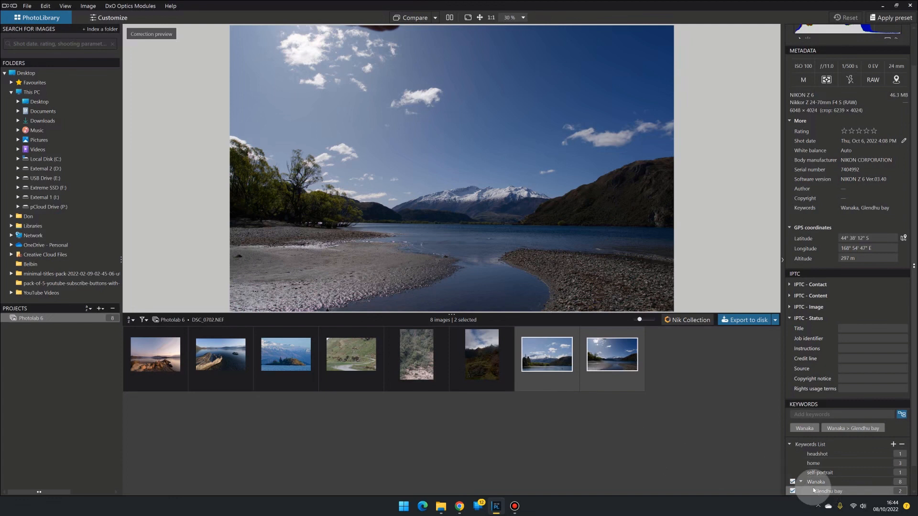
Step: Apply the Rob Roy track keyword to the sixth image
mouse_move(829, 472)
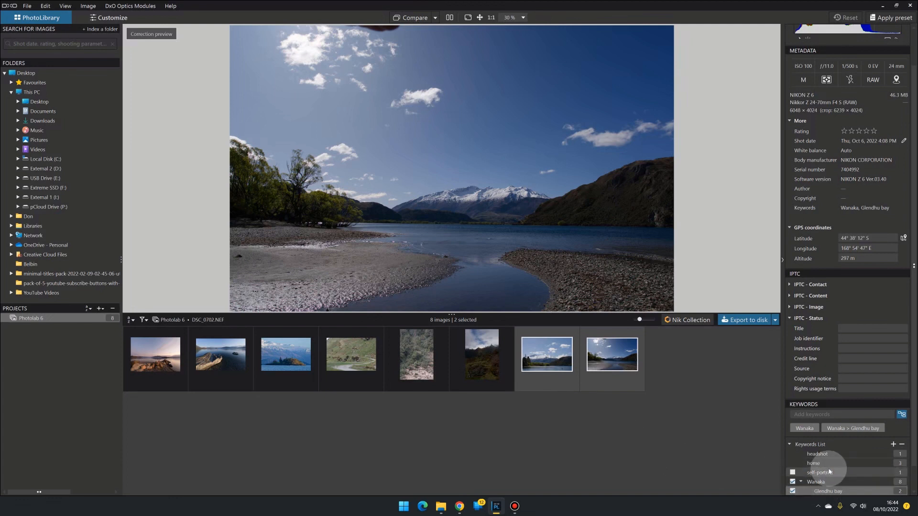
scroll(837, 478, down, 1)
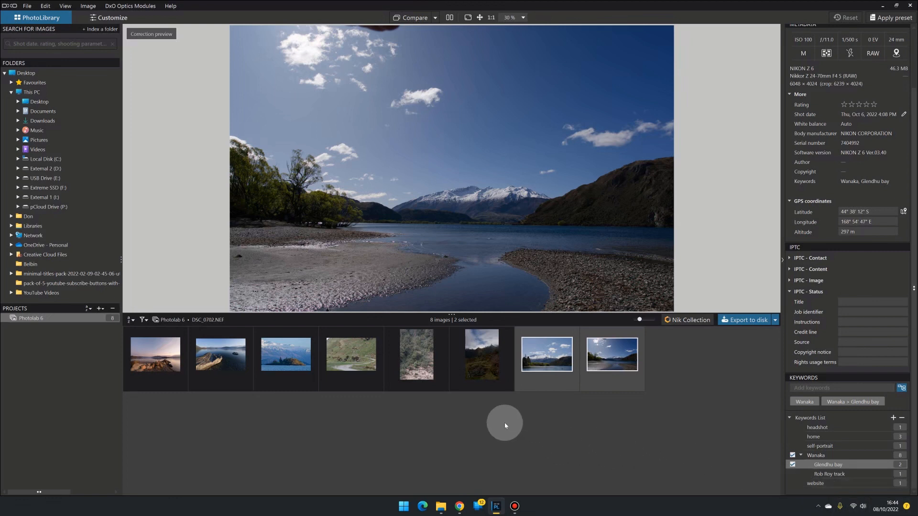
click(480, 361)
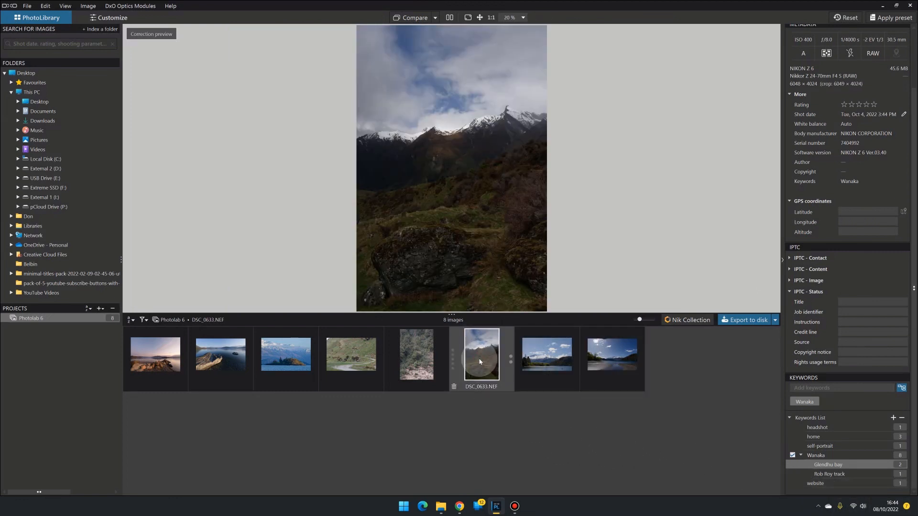
mouse_move(823, 478)
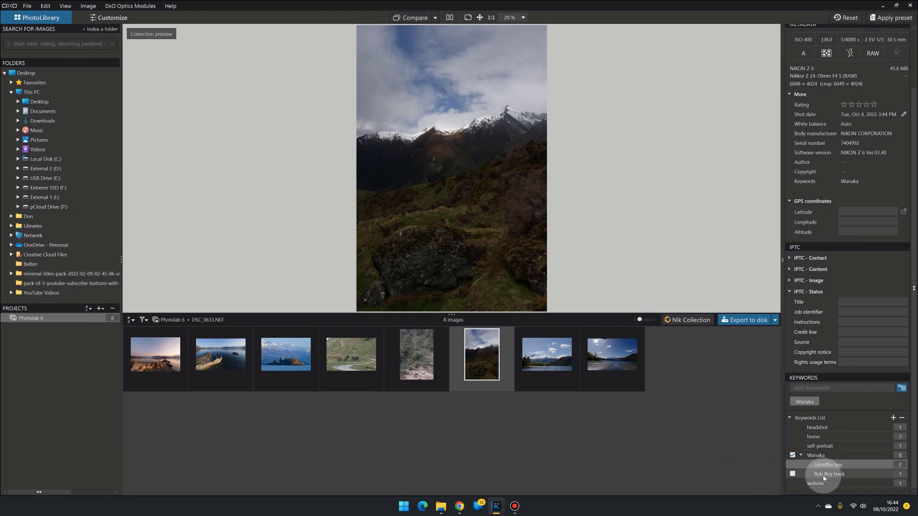
click(792, 473)
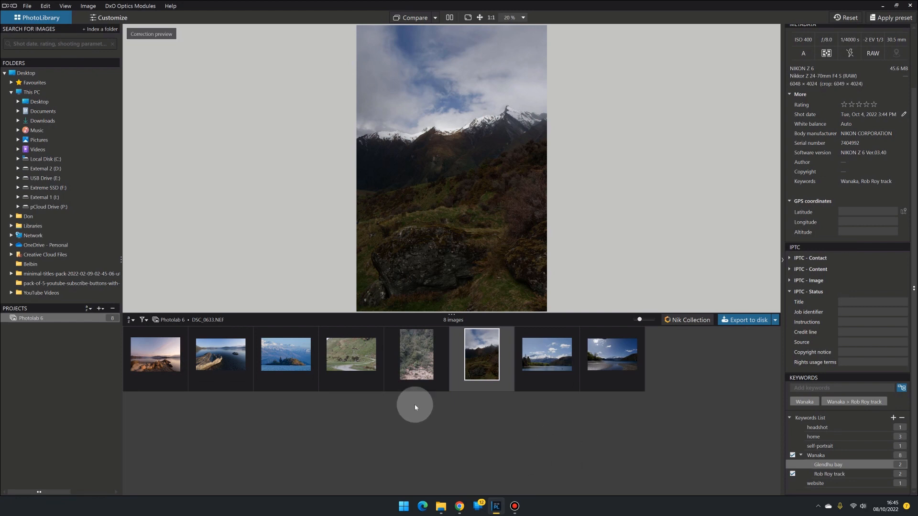
Step: Apply the Rob Roy track keyword to the fifth image
click(422, 350)
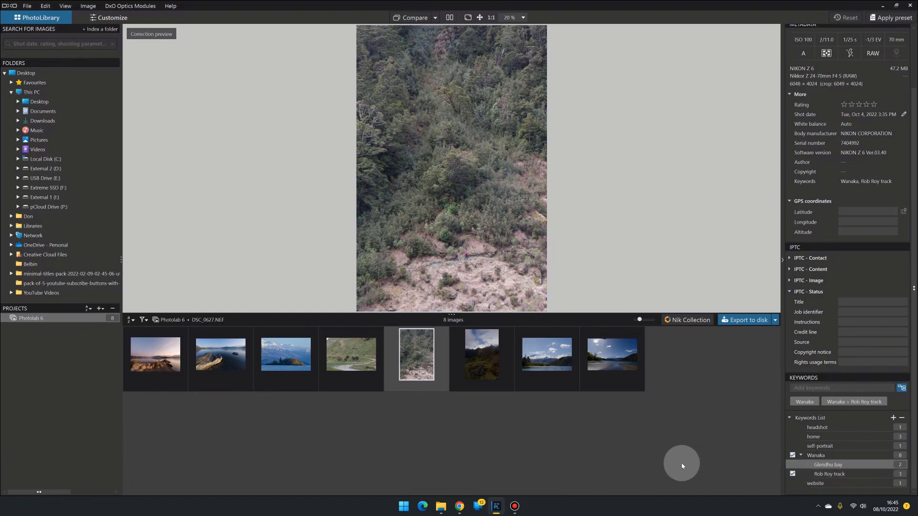
Step: Deselect the images and search the library for photos tagged with the Rob Roy track keyword
click(636, 455)
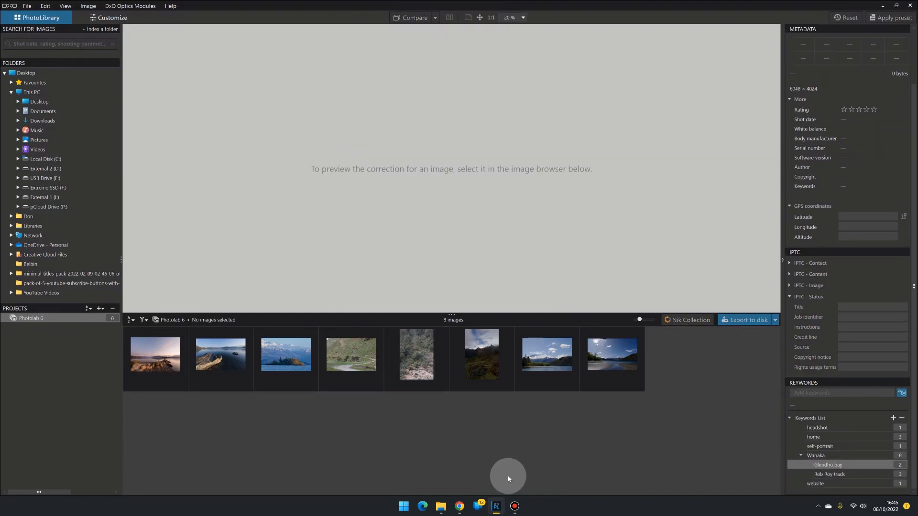
click(31, 44)
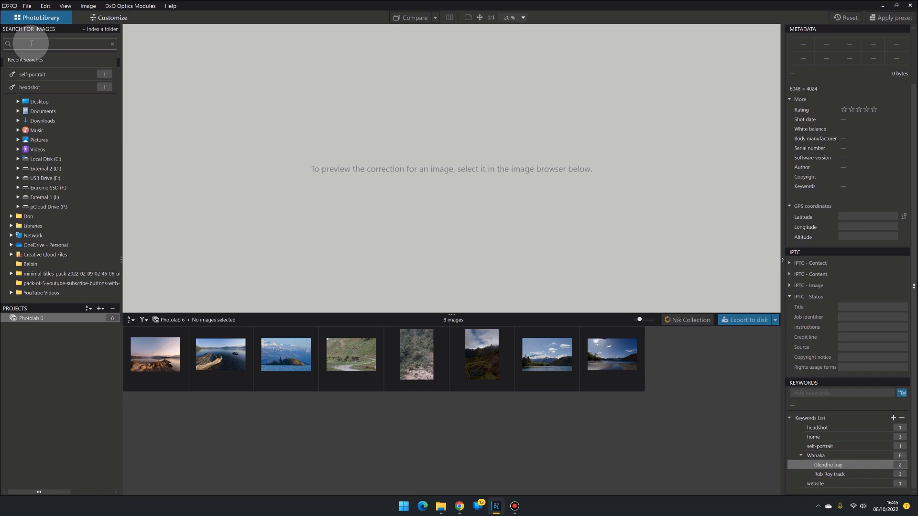
text(rob)
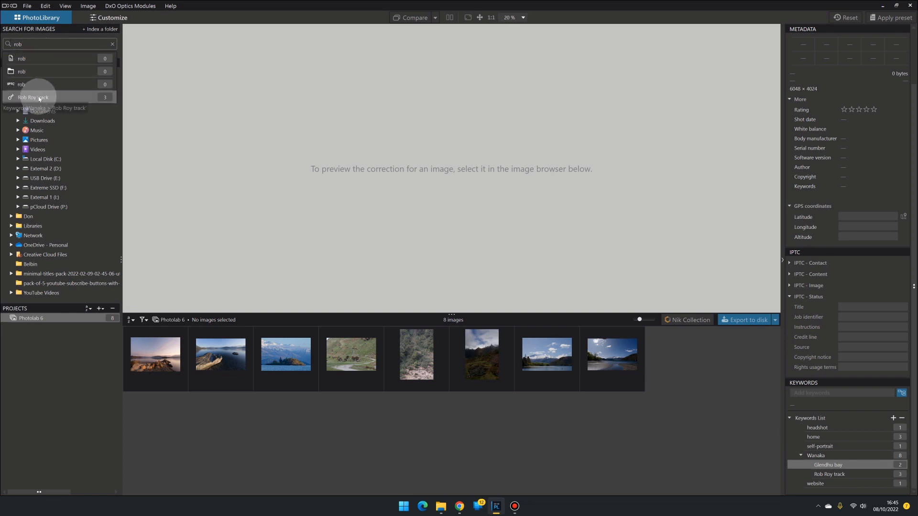
click(13, 98)
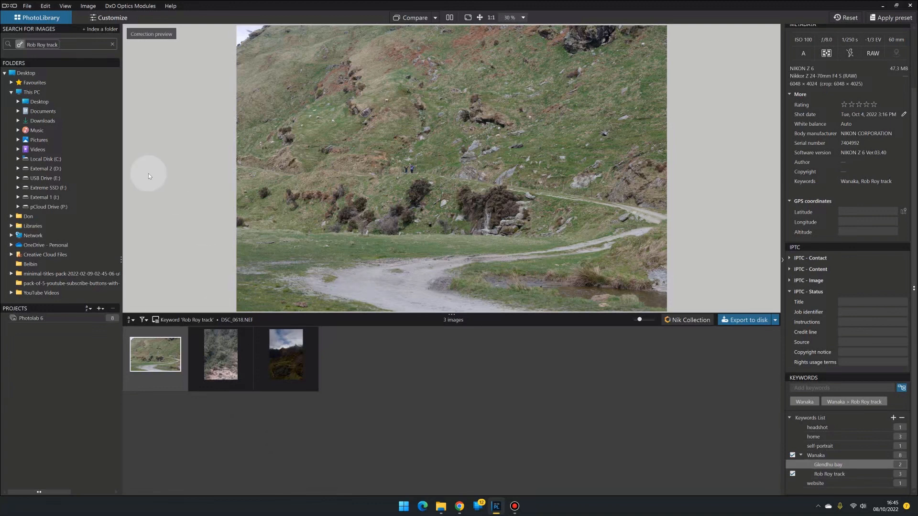
Step: Clear the search and return to the Photolab 6 project's images
click(113, 45)
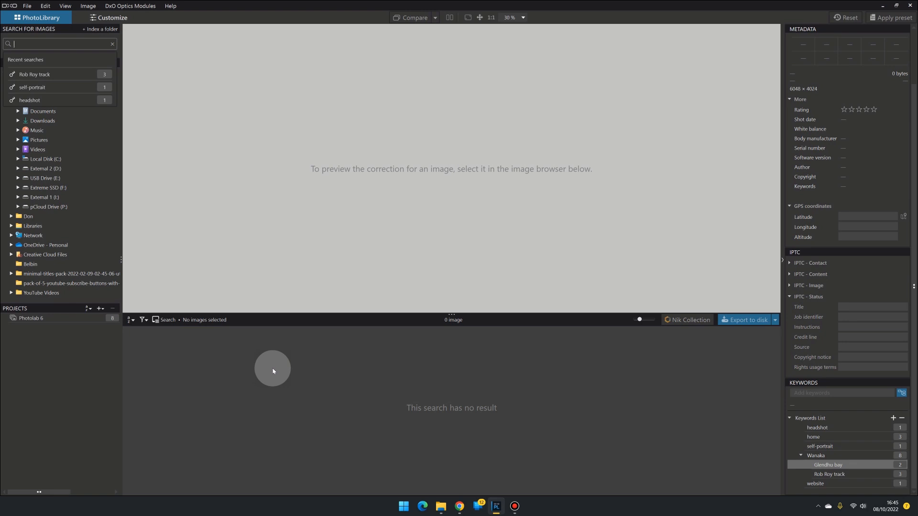
click(113, 44)
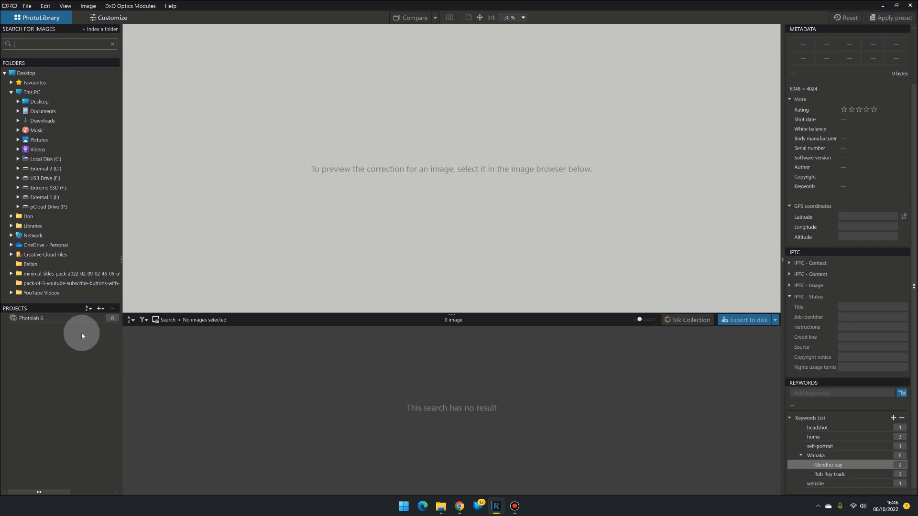
click(40, 320)
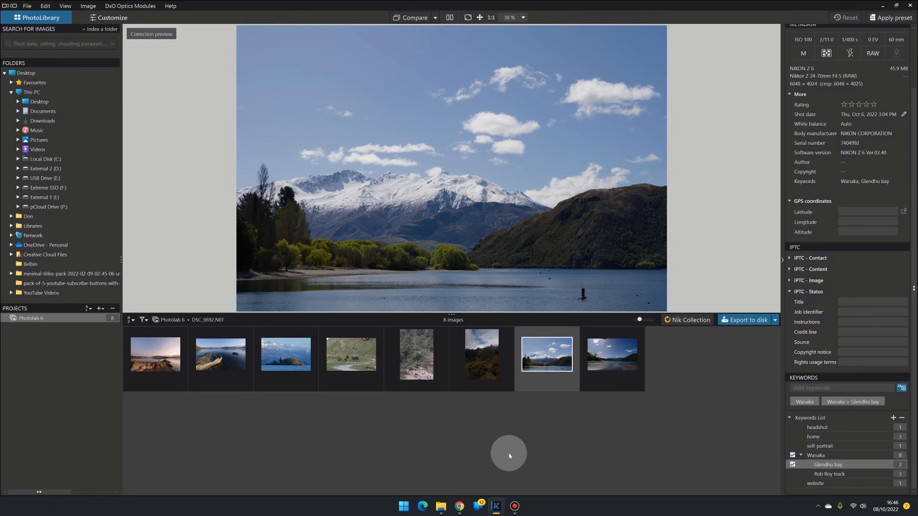
Step: Open the first image in the Customize workspace and reposition the histogram palette
click(146, 360)
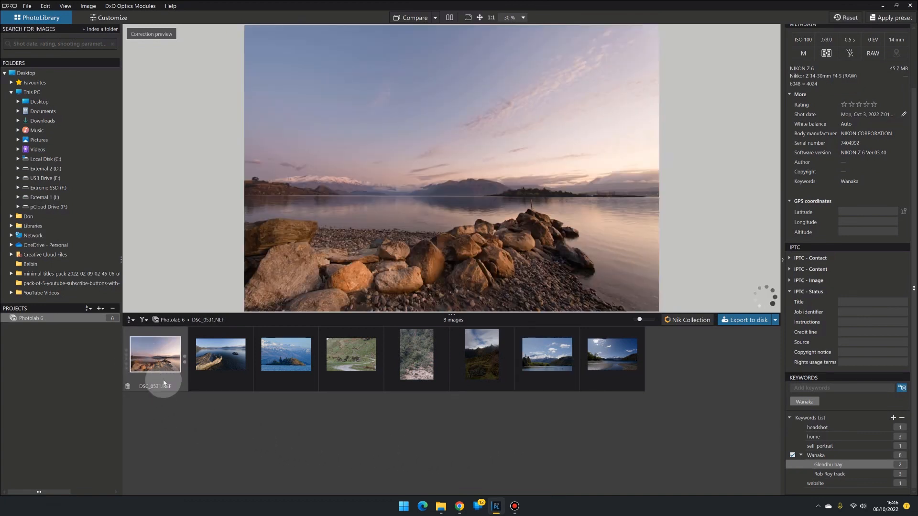
click(108, 18)
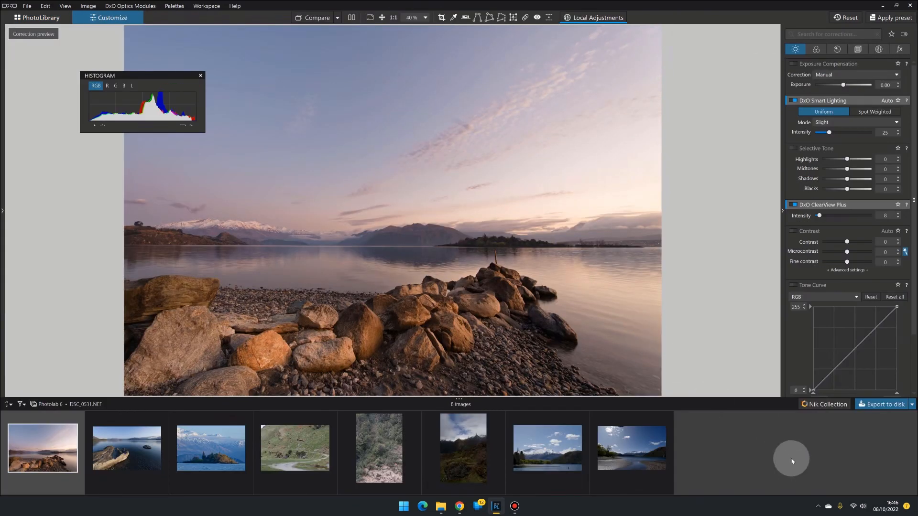
drag(145, 82, 115, 89)
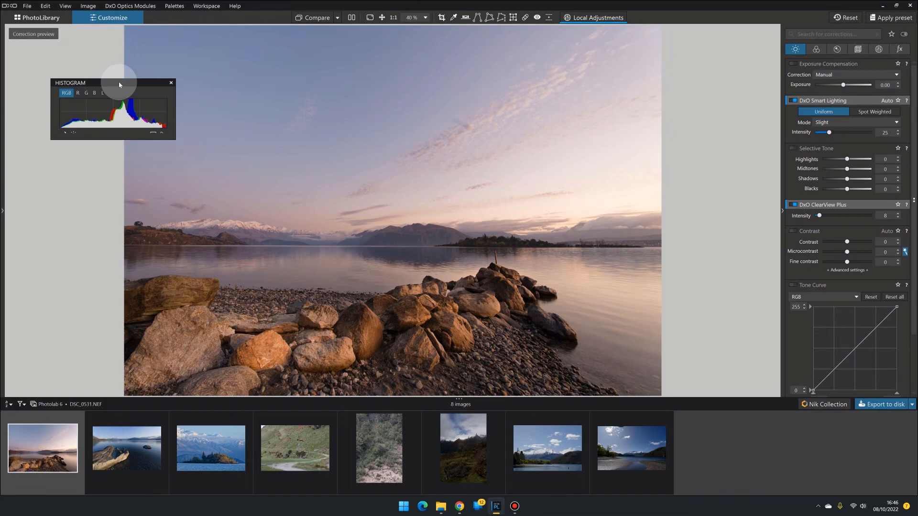
Step: Open the color palette and examine the Working Color Space version options, keeping DxO Wide Gamut
mouse_move(799, 108)
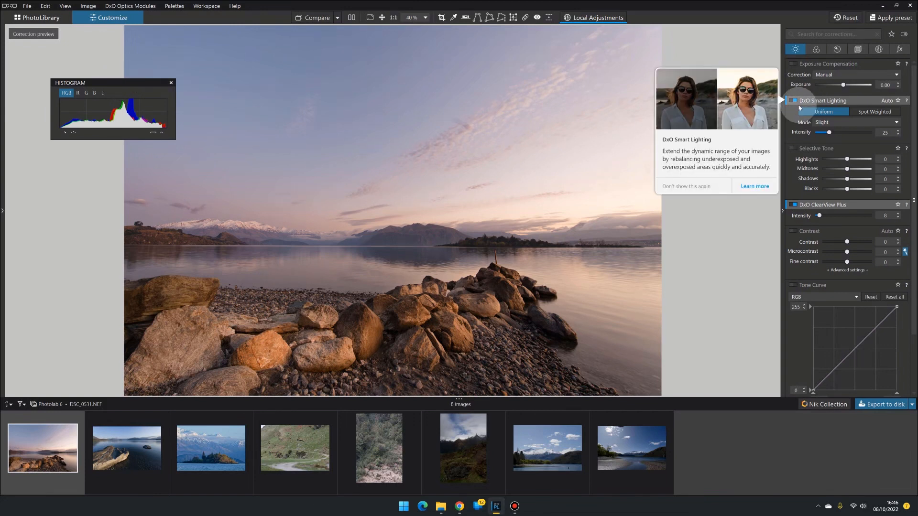
click(817, 50)
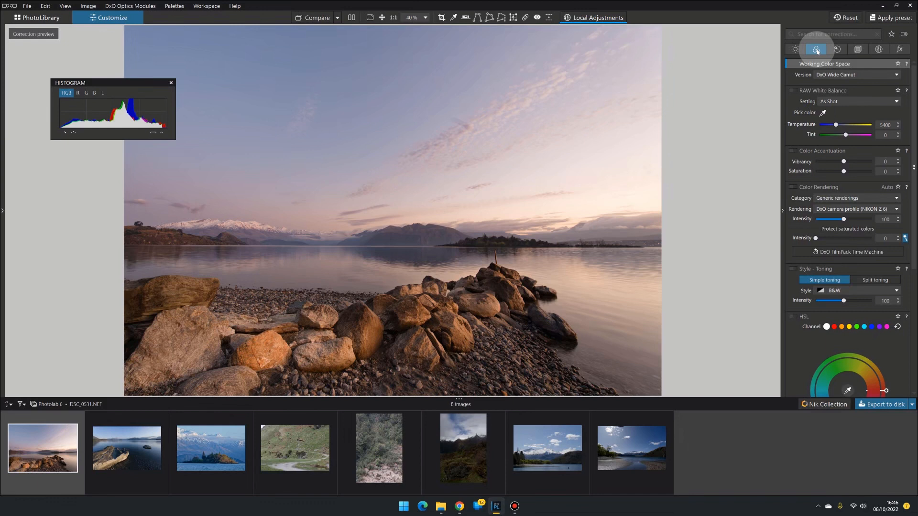
mouse_move(814, 62)
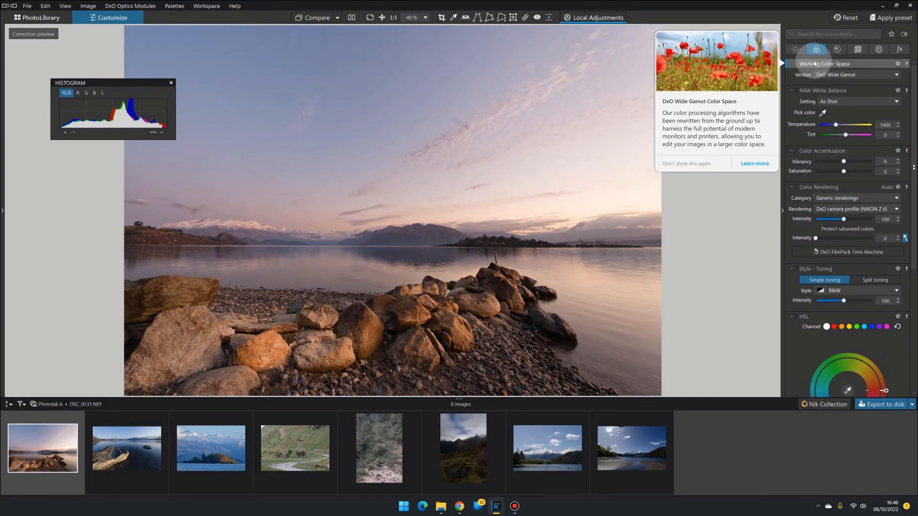
click(836, 75)
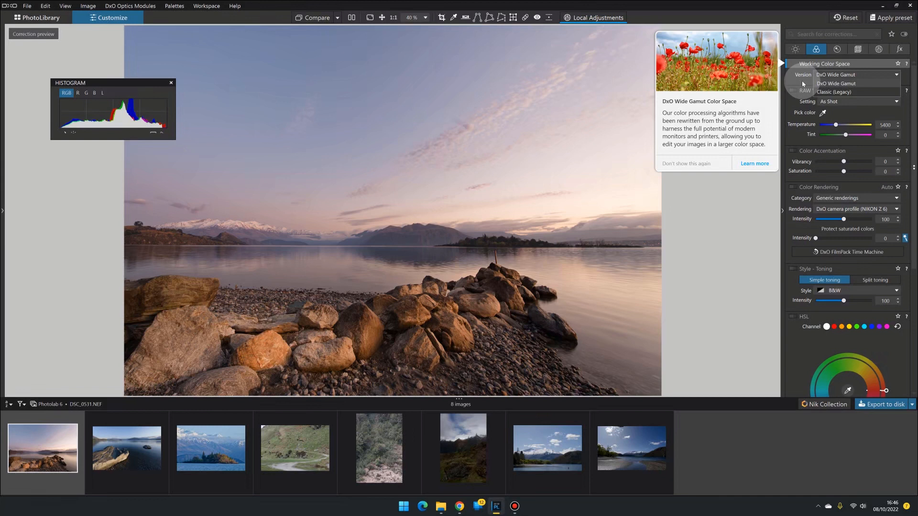
click(827, 84)
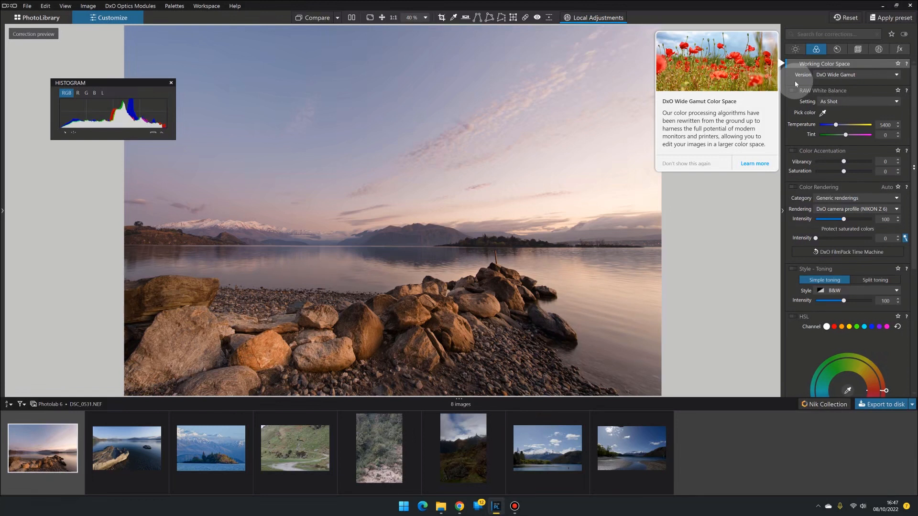
click(737, 194)
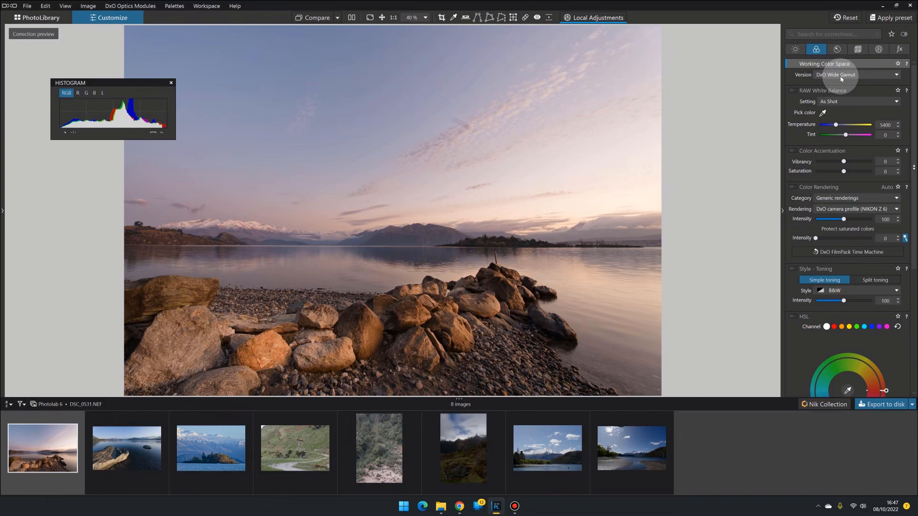
Step: Switch the working color space to Classic (Legacy) and back to DxO Wide Gamut
click(840, 75)
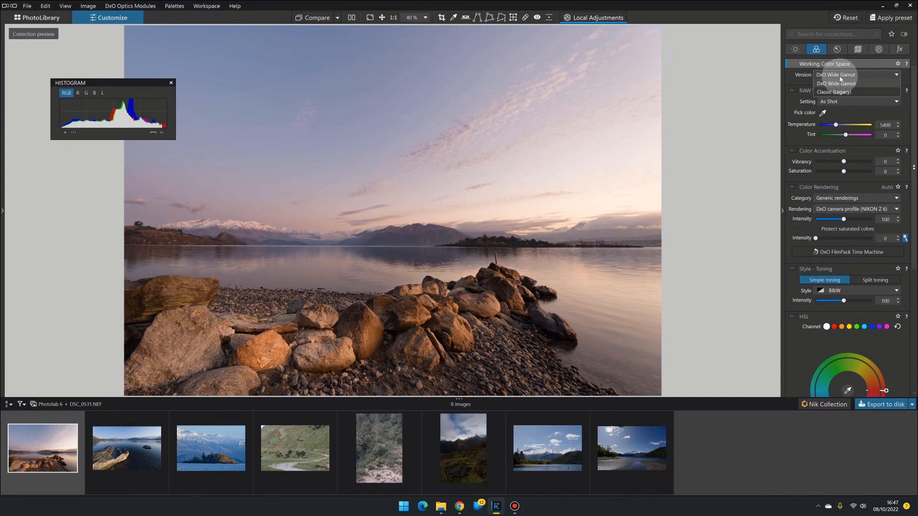
click(837, 92)
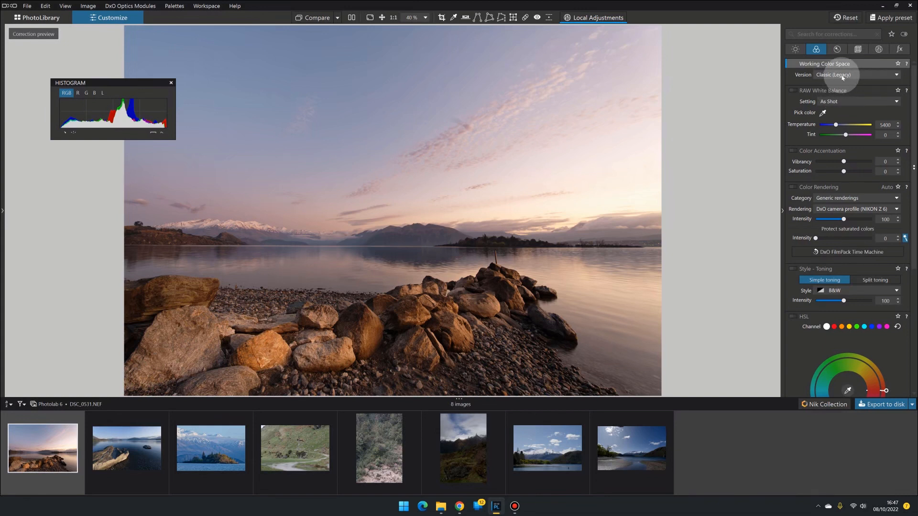
click(842, 77)
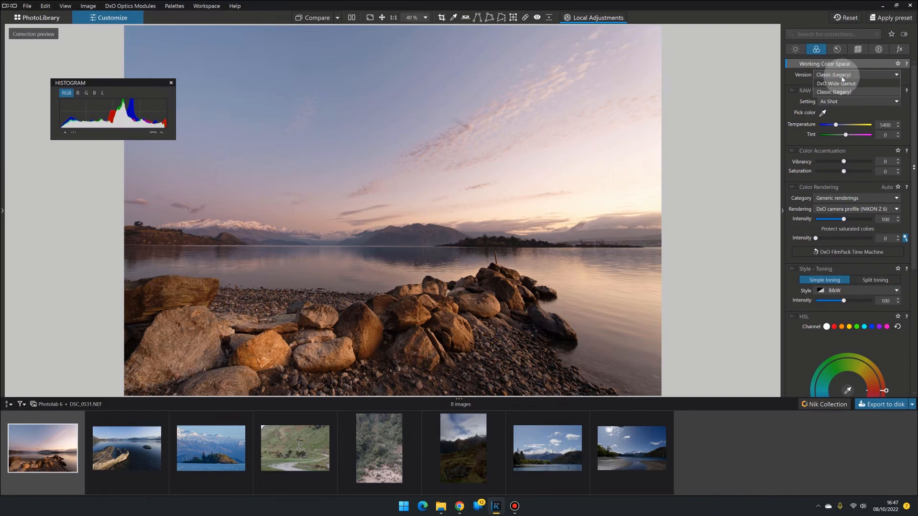
click(842, 84)
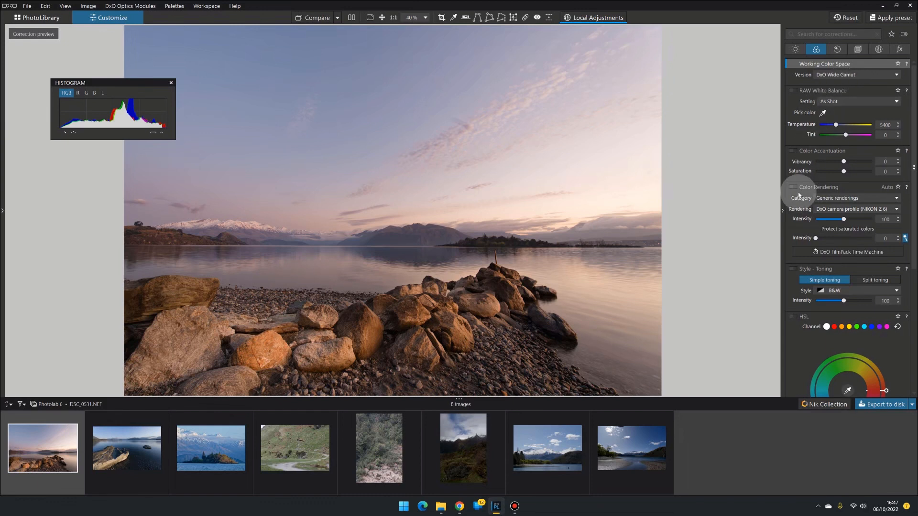
Step: Return to the light palette and turn on Local Adjustments to view the image's control points
click(795, 49)
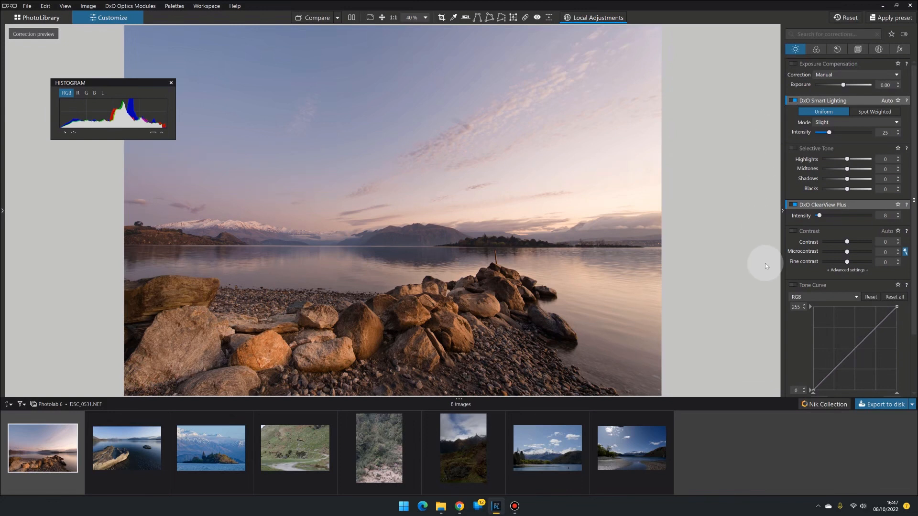
click(594, 17)
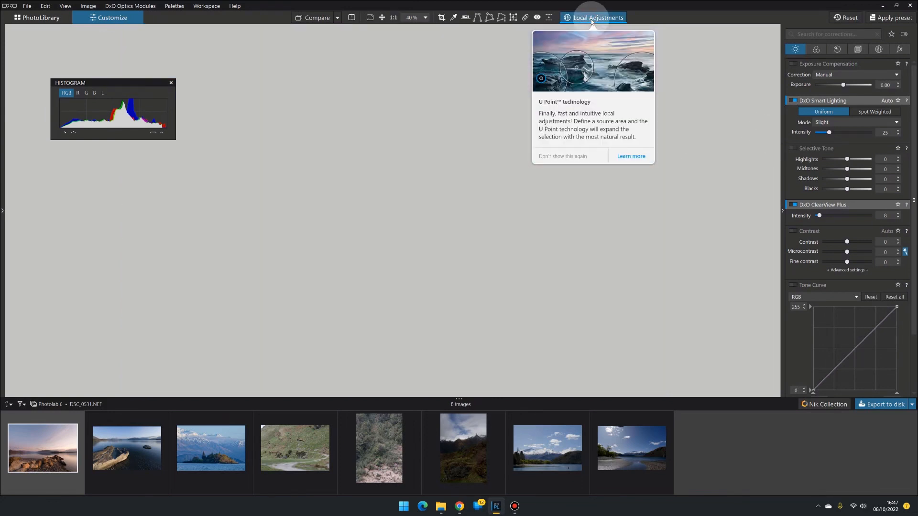
mouse_move(505, 290)
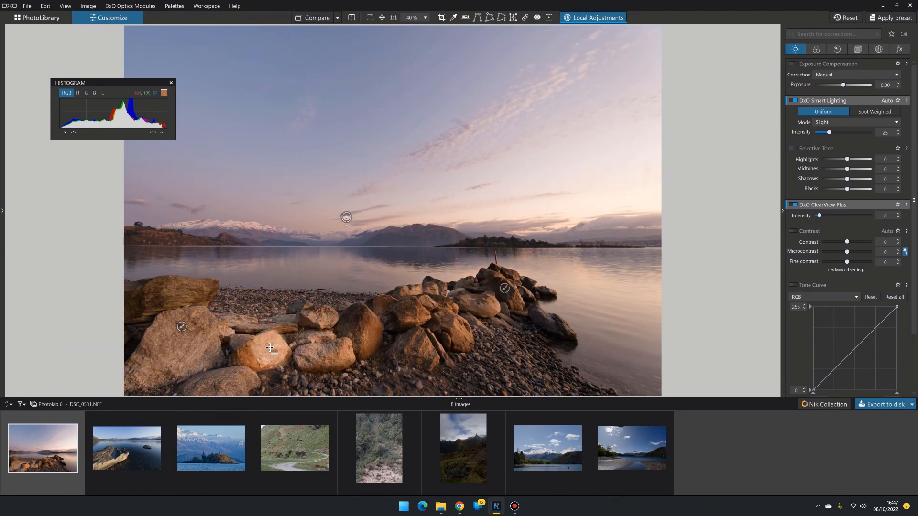
mouse_move(181, 327)
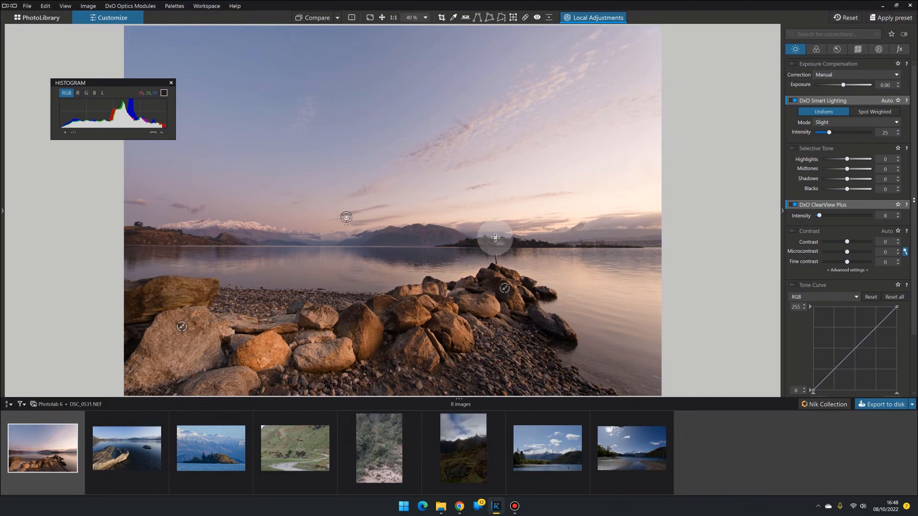
Step: Compare the image with its uncorrected version and zoom the preview to 100% and back
click(310, 18)
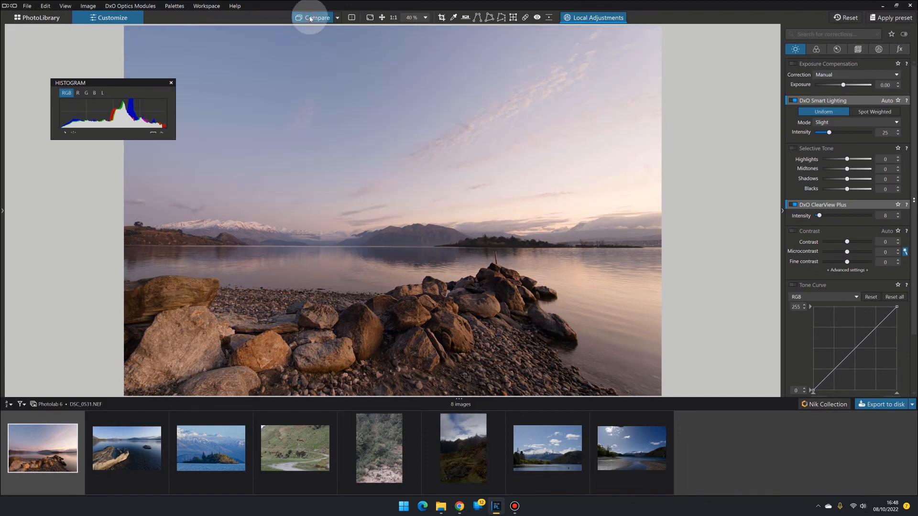
click(310, 18)
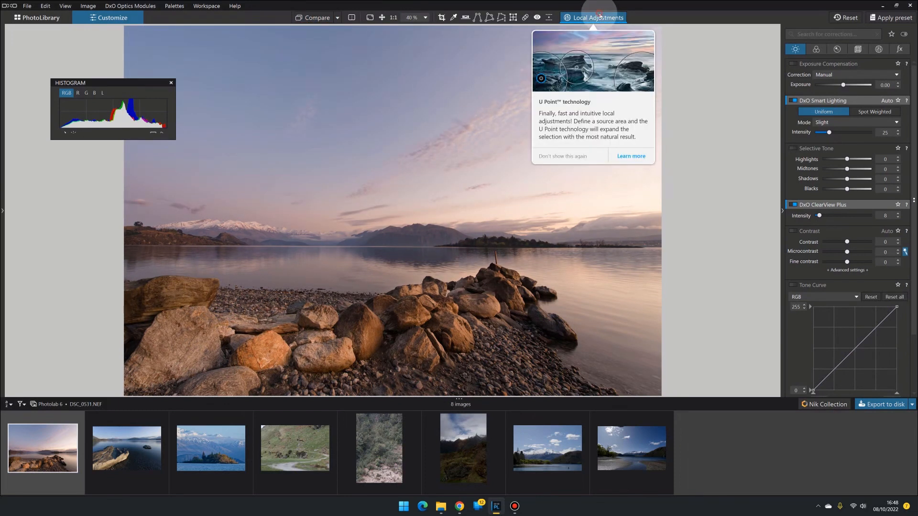
click(316, 18)
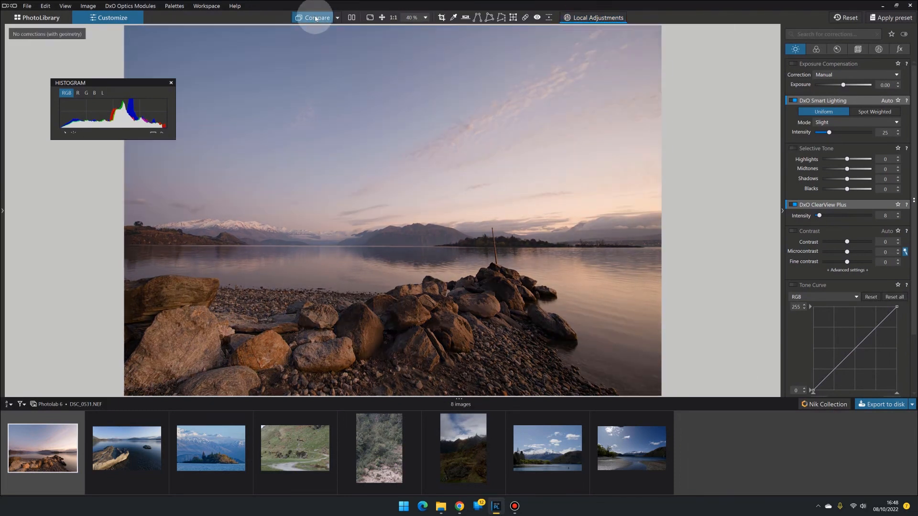
click(316, 18)
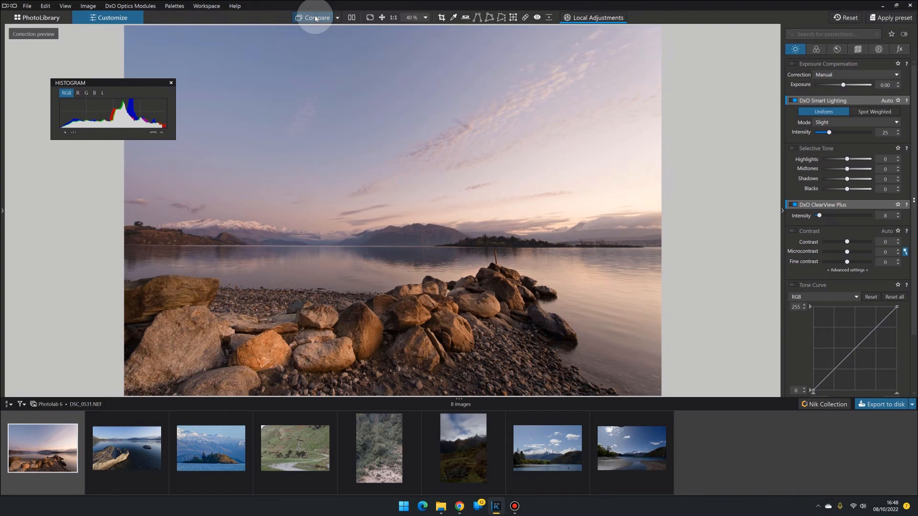
click(315, 18)
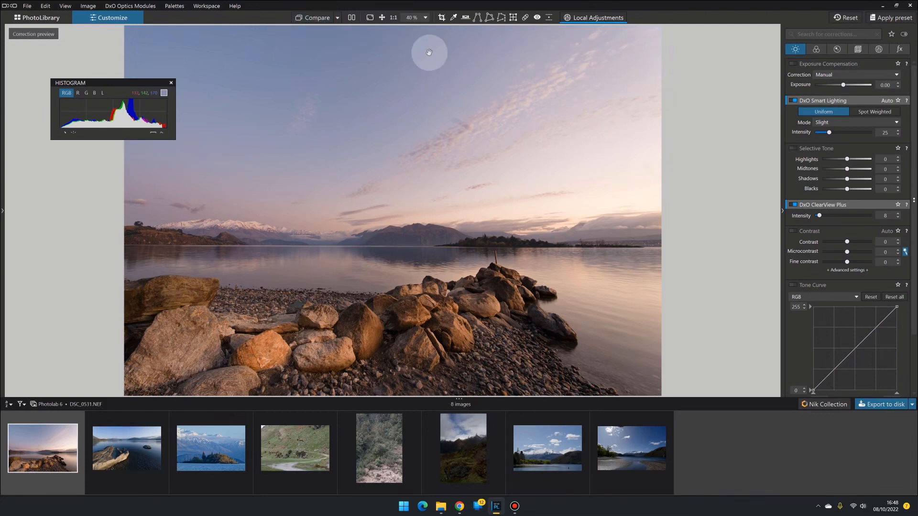
click(393, 17)
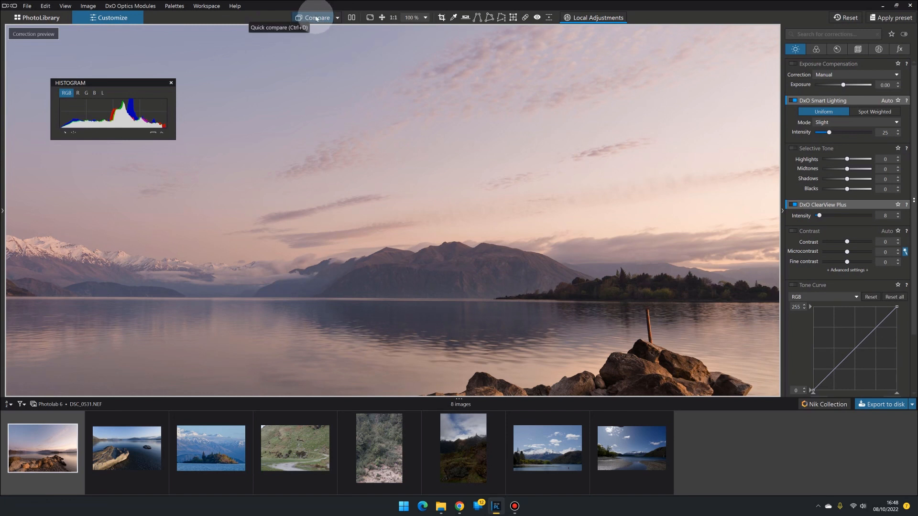
click(609, 290)
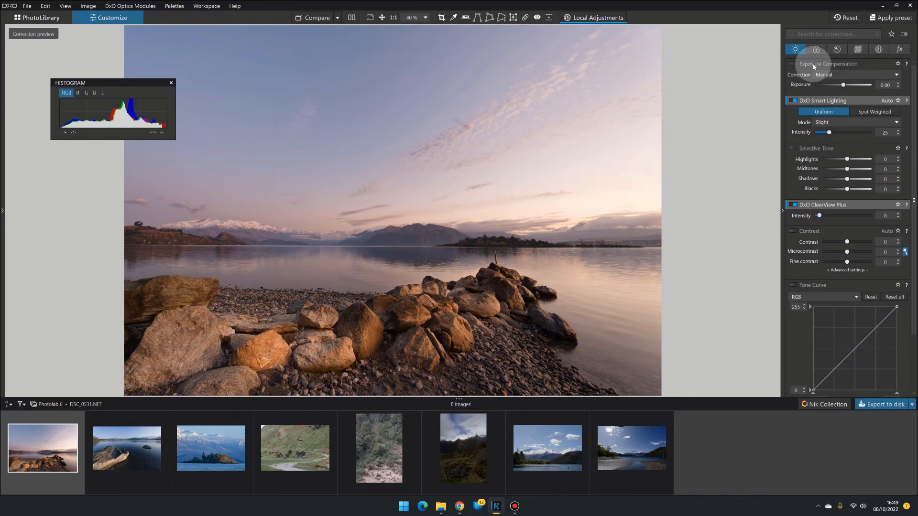
Step: Open the color palette and examine the Style - Toning style options without changing them
mouse_move(818, 101)
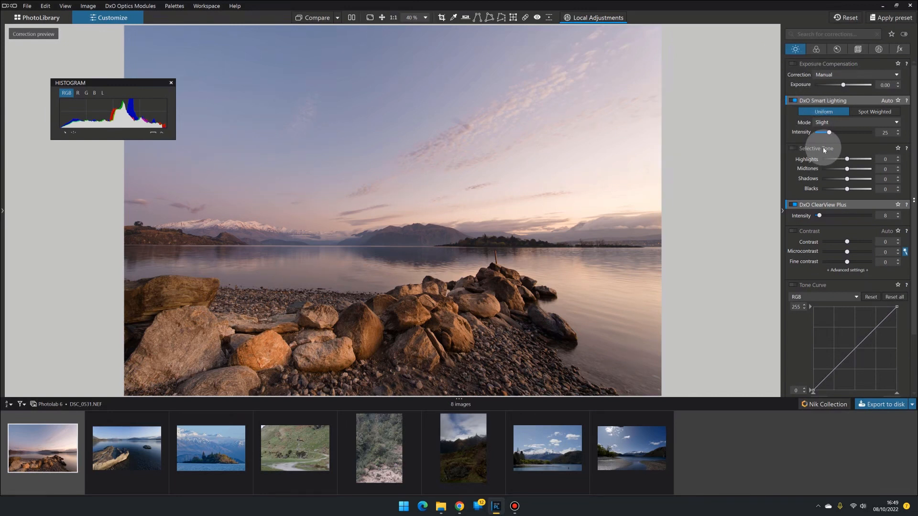
mouse_move(825, 205)
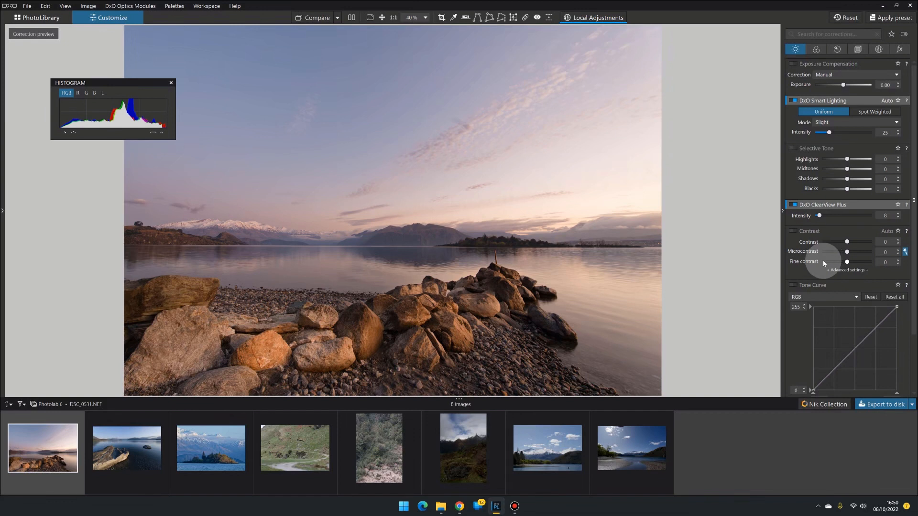
click(816, 49)
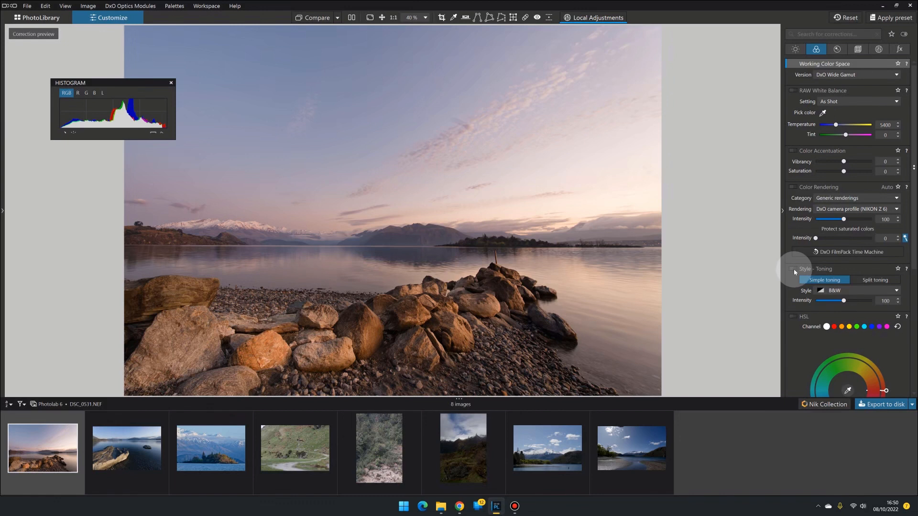
click(834, 291)
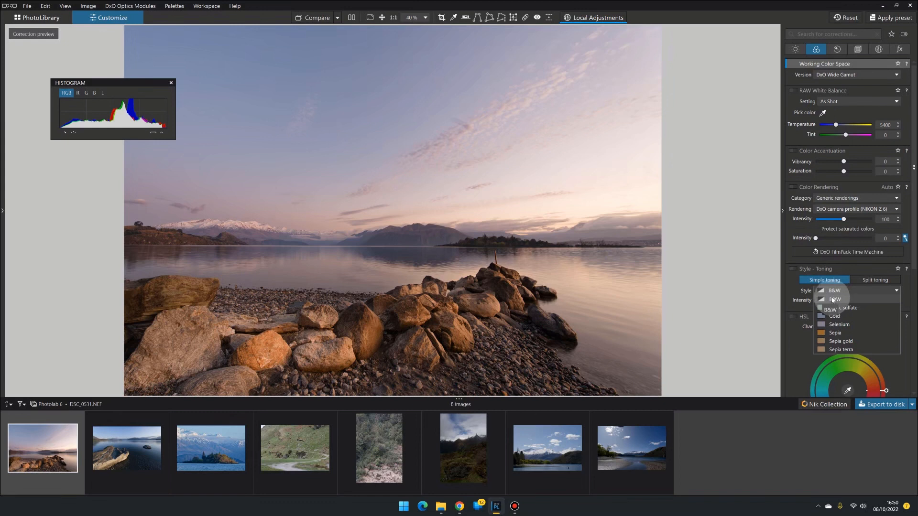
click(791, 285)
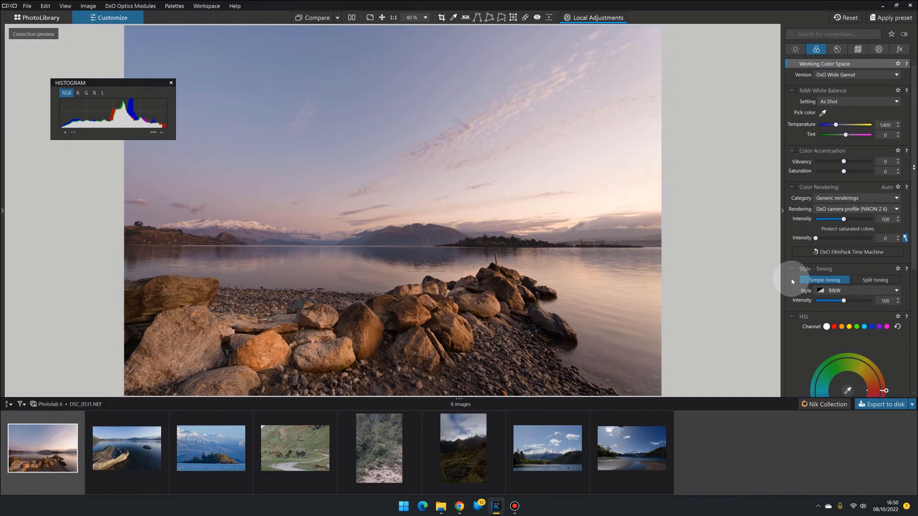
Step: Toggle Soft Proofing on and off repeatedly to compare the preview, leaving it turned on
scroll(791, 282, down, 5)
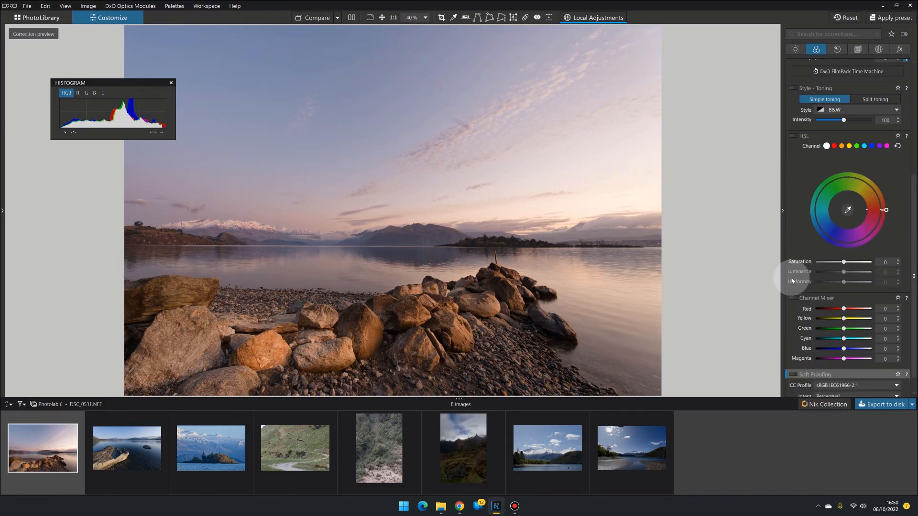
scroll(791, 282, down, 1)
mouse_move(796, 377)
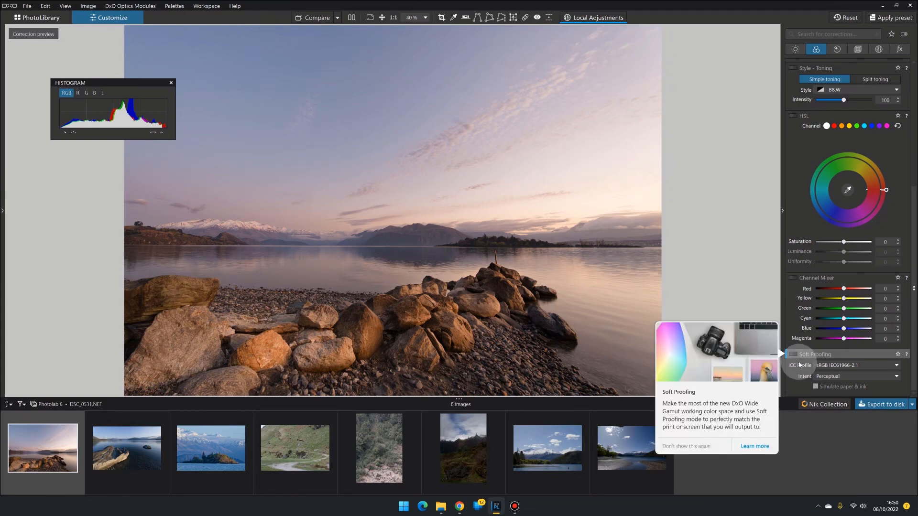
click(793, 355)
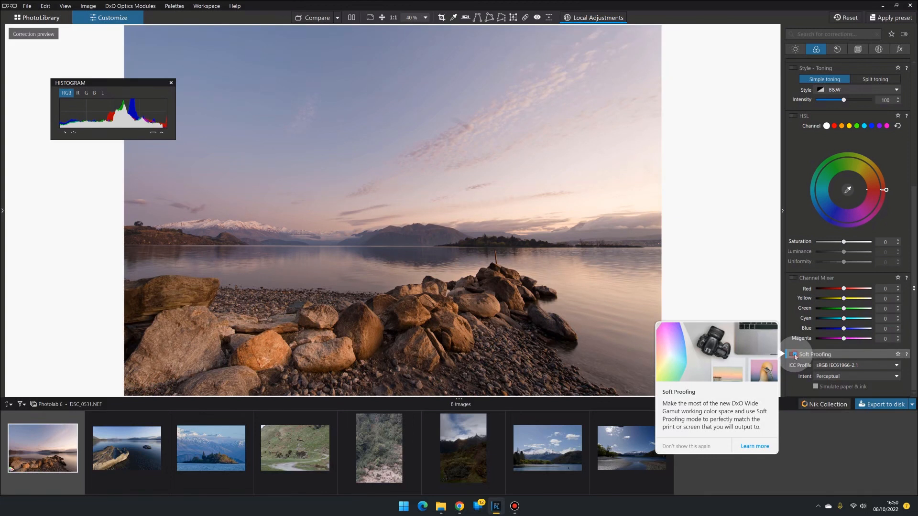
click(793, 355)
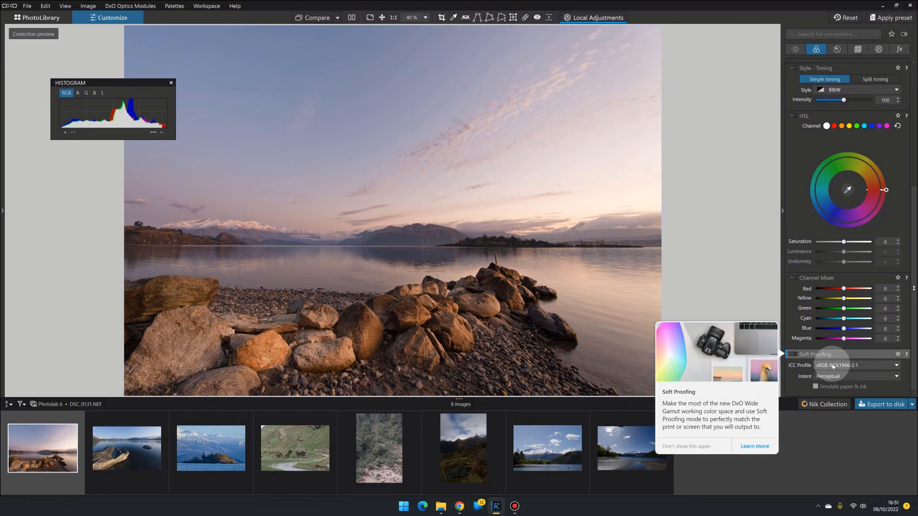
click(793, 354)
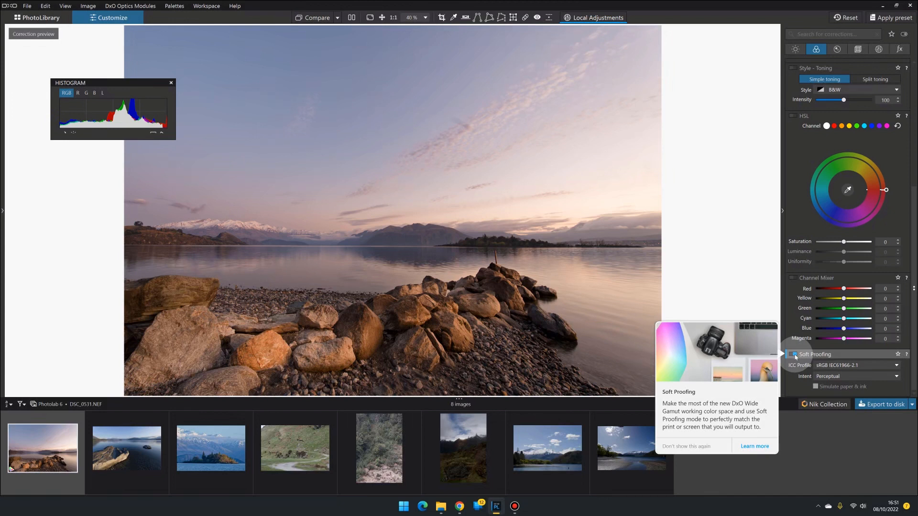
click(793, 354)
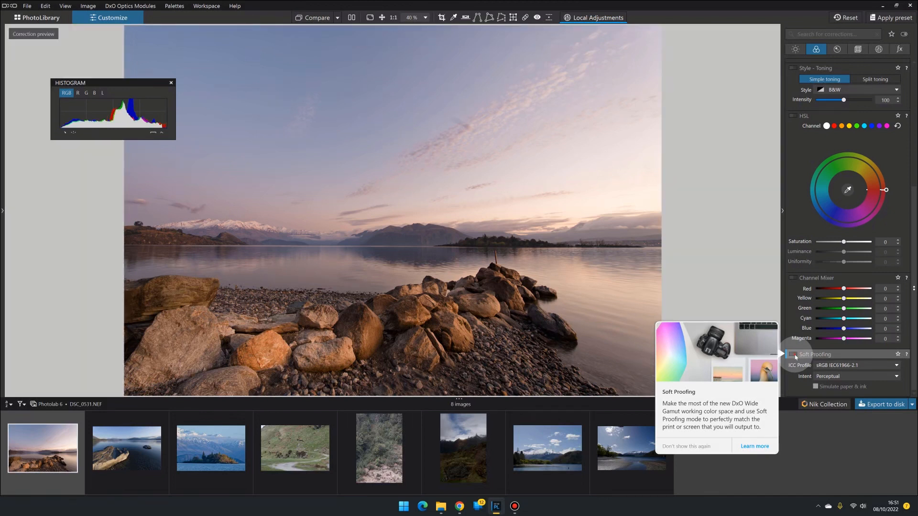
click(793, 354)
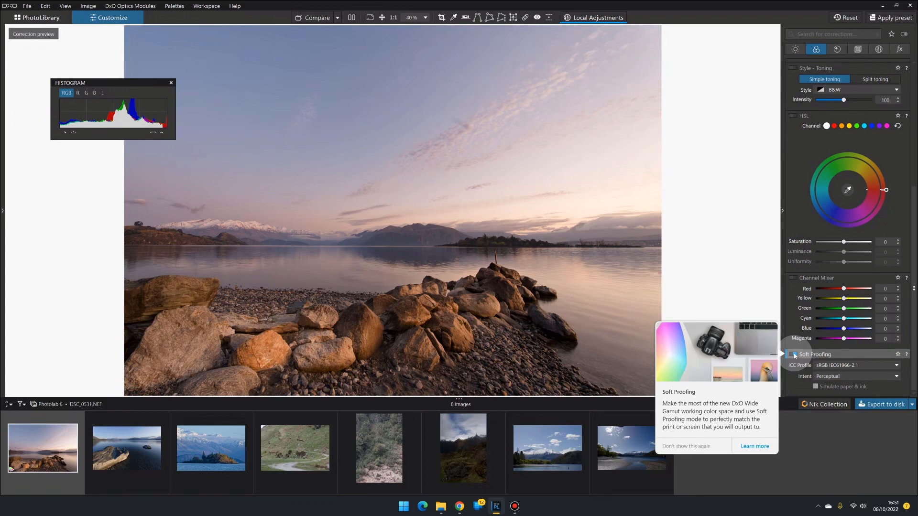
Step: Create a virtual copy of the selected lake sunset image
right_click(53, 447)
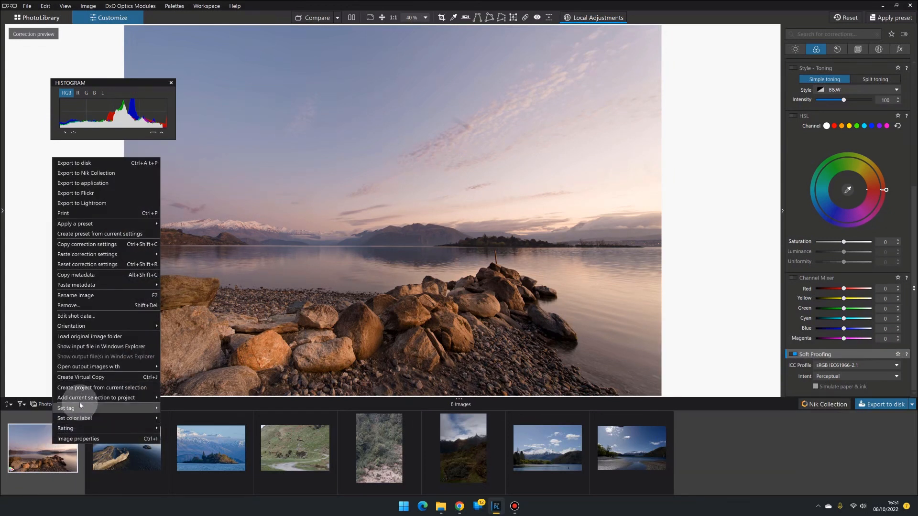
click(88, 378)
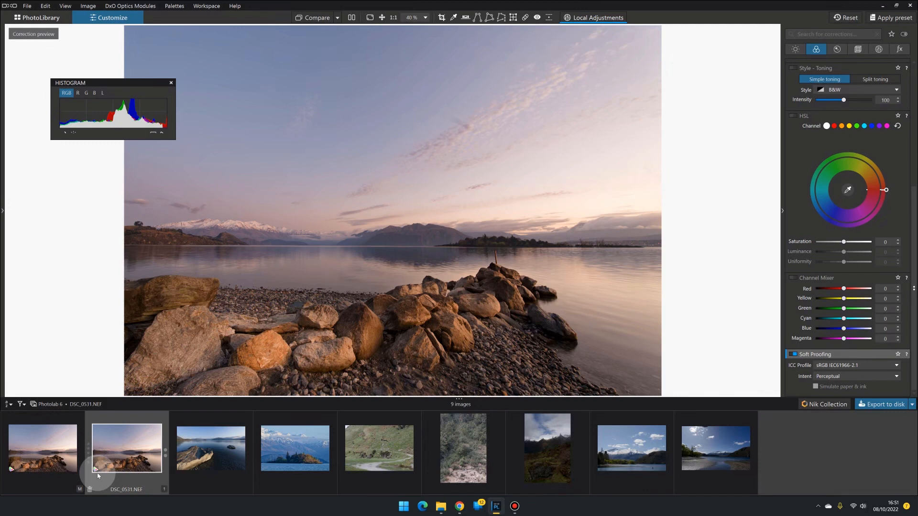
mouse_move(95, 470)
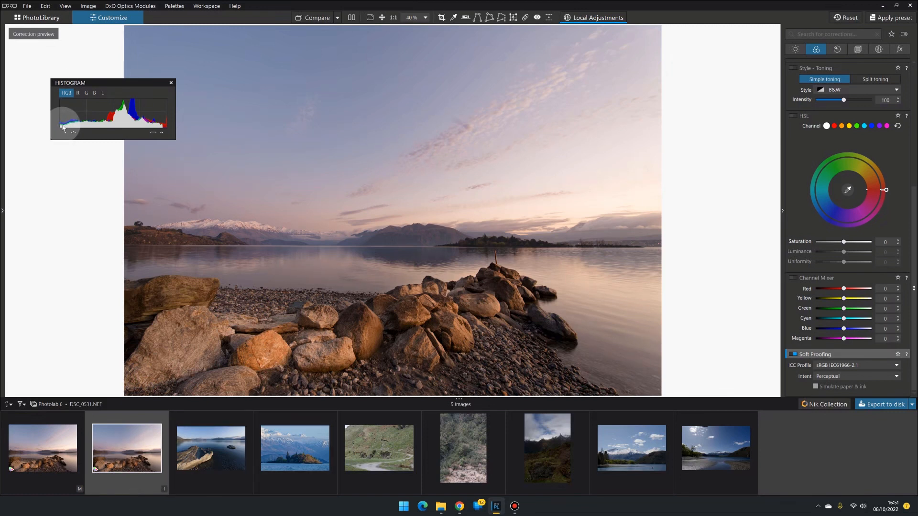
Step: On the light palette, set Selective Tone shadows and blacks to 5 and toggle the tool to compare
click(795, 49)
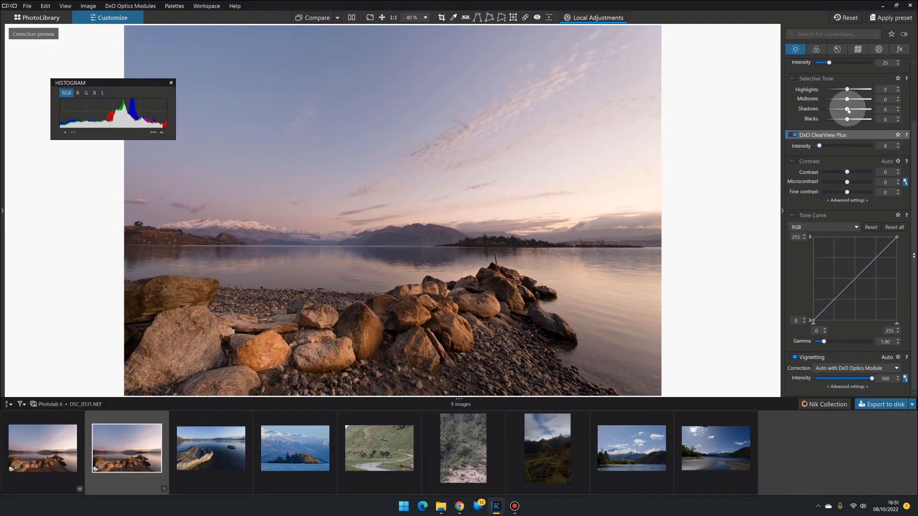
drag(847, 110, 849, 119)
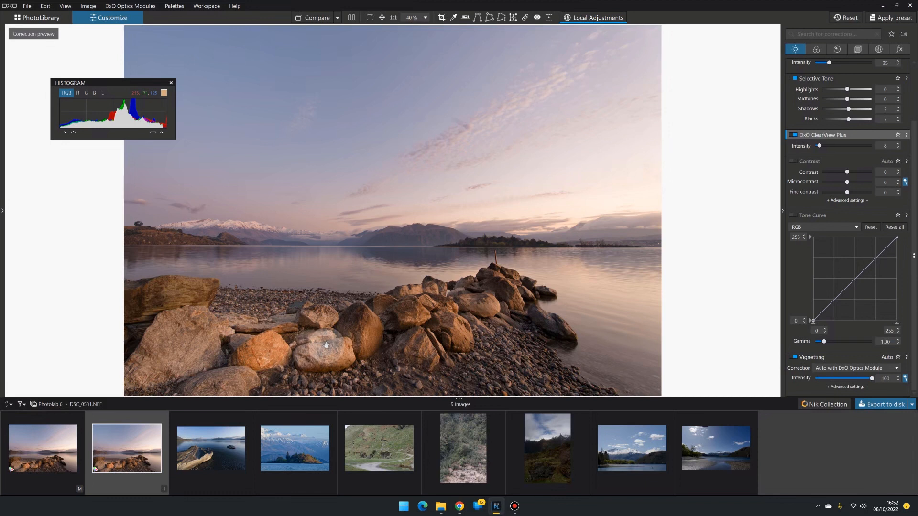
click(792, 79)
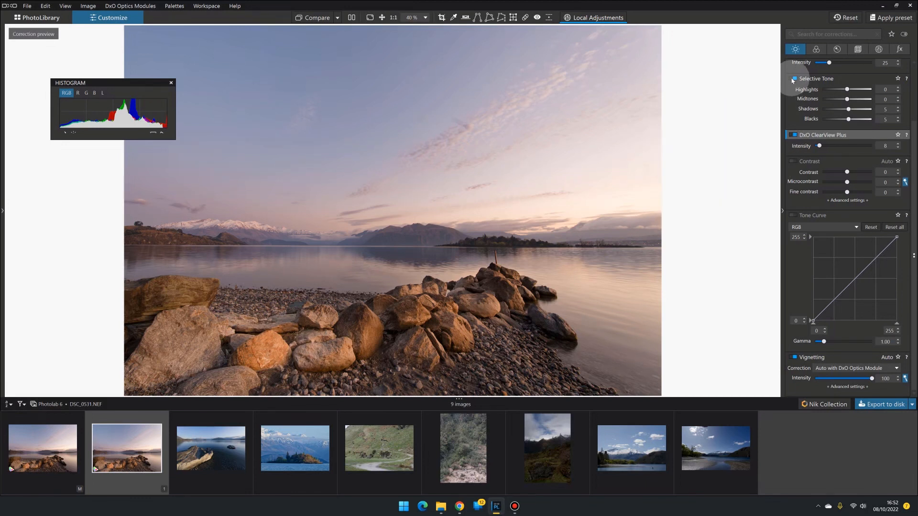
click(792, 79)
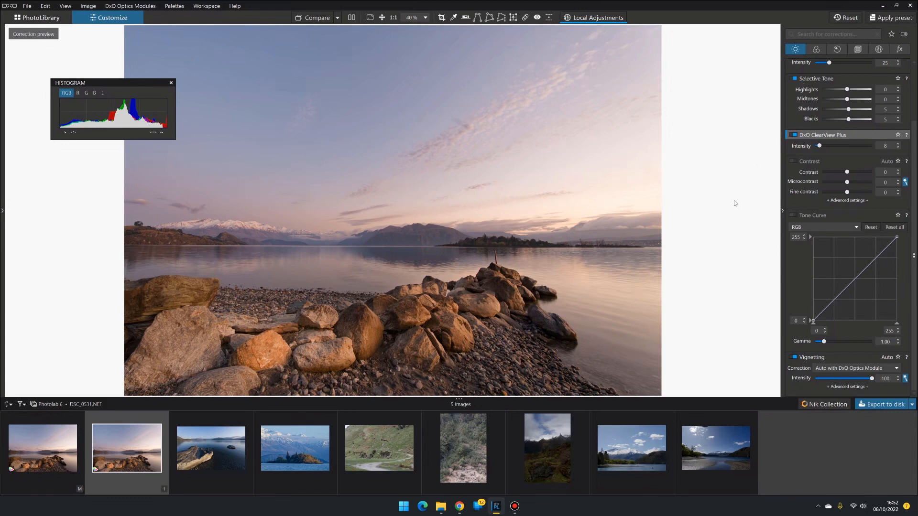
Step: Switch the Tone Curve to the Red channel and lower its top endpoint to about 251
click(851, 229)
click(829, 241)
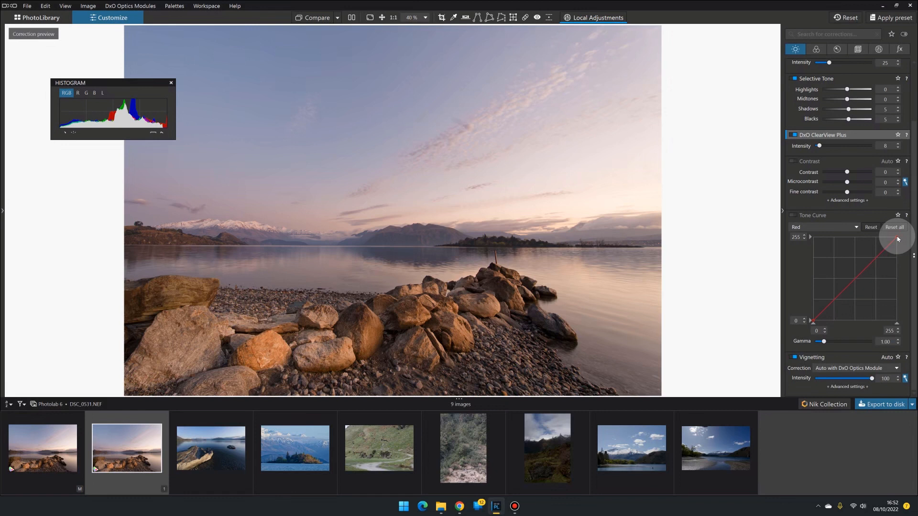
drag(898, 239, 900, 241)
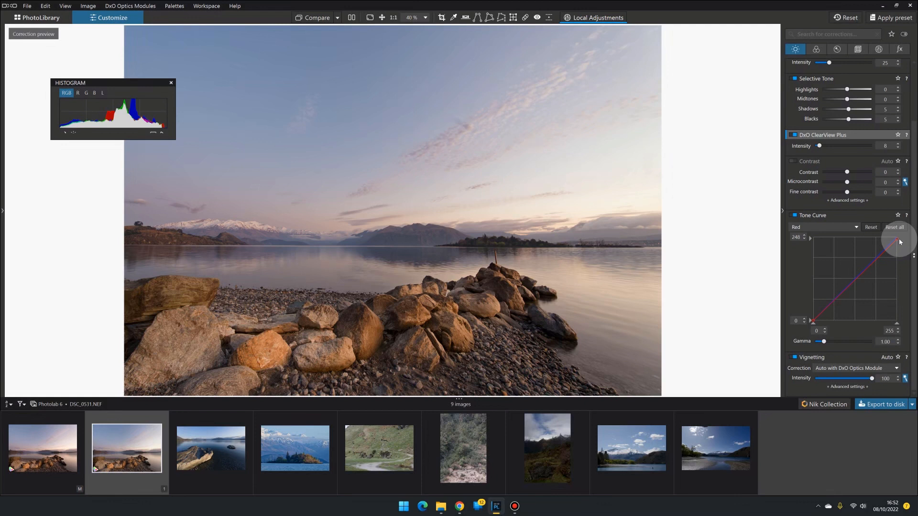
drag(900, 241, 900, 241)
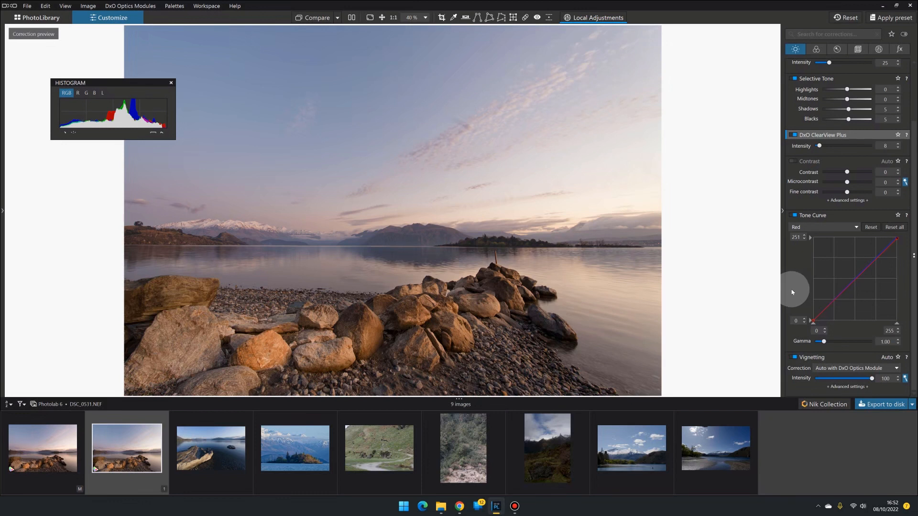
Step: Examine the Soft Proofing intent options, select the original image and turn Soft Proofing off
click(816, 49)
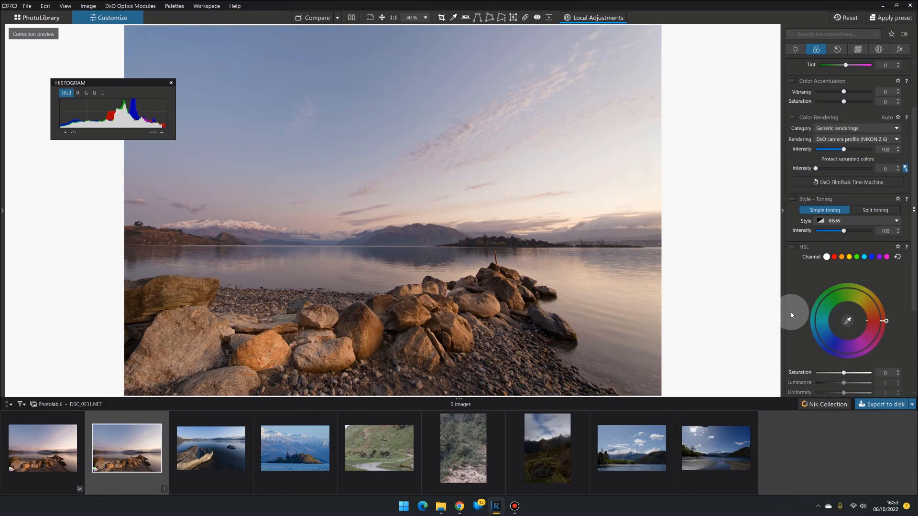
scroll(791, 315, down, 4)
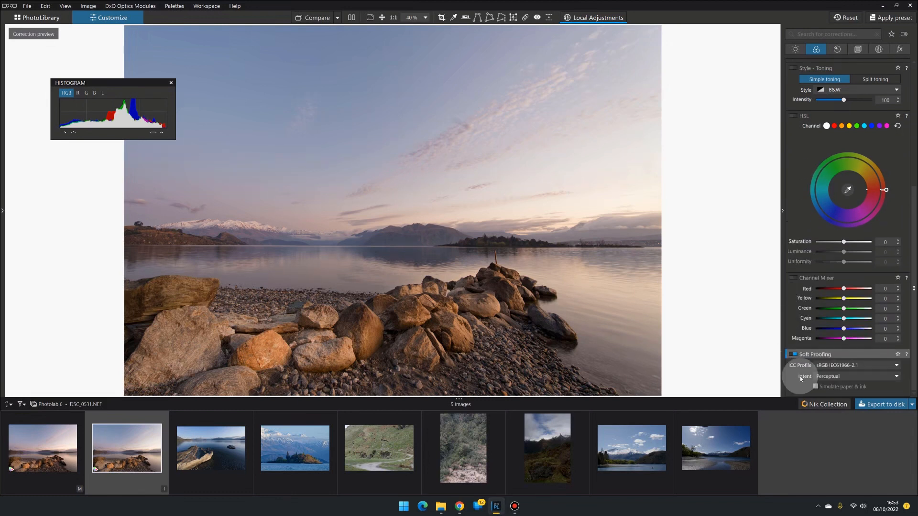
click(840, 377)
click(834, 384)
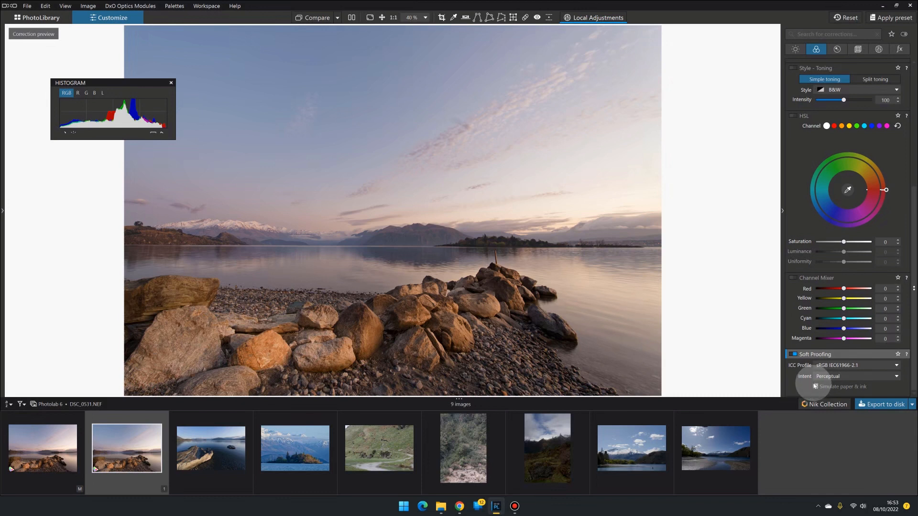
click(794, 354)
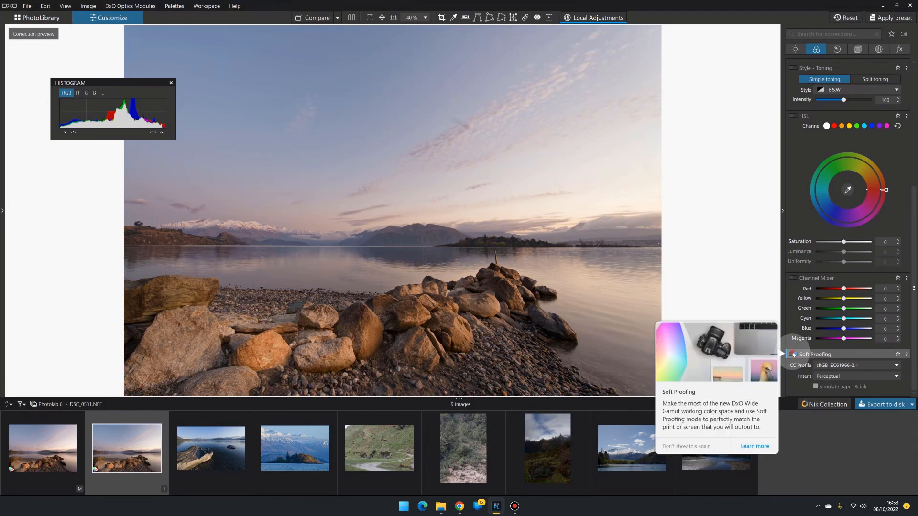
click(44, 440)
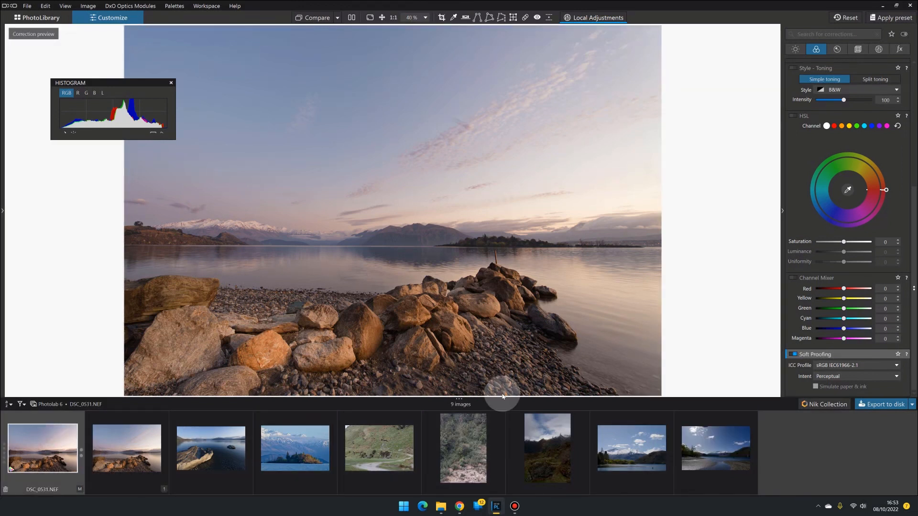
click(794, 354)
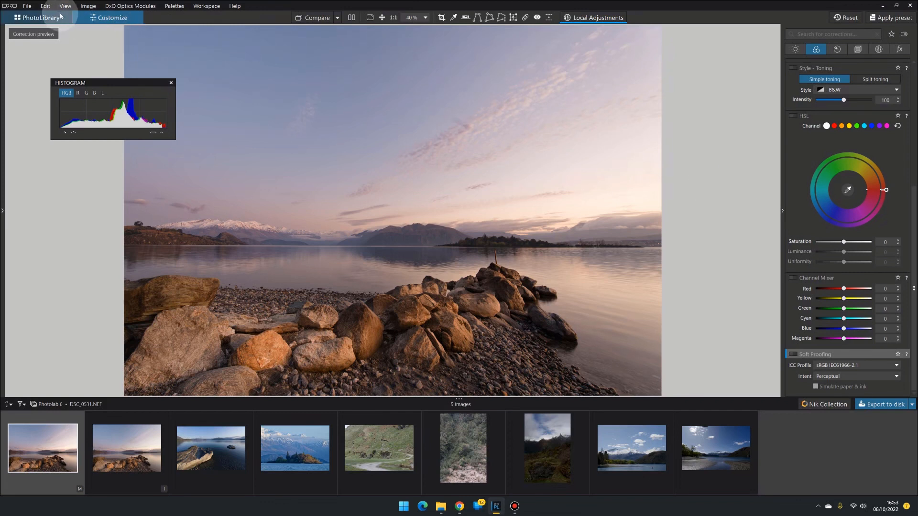
Step: Open the Preferences dialog and review its settings
click(47, 7)
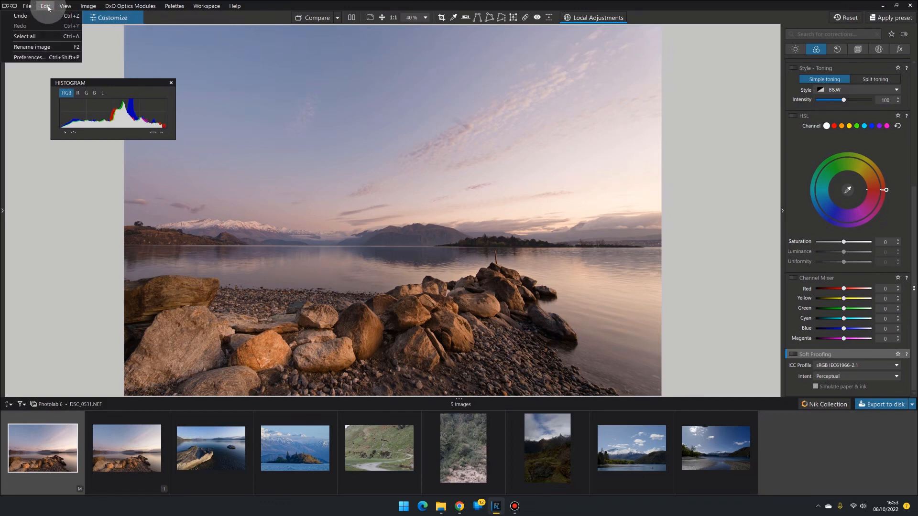
click(31, 57)
click(337, 126)
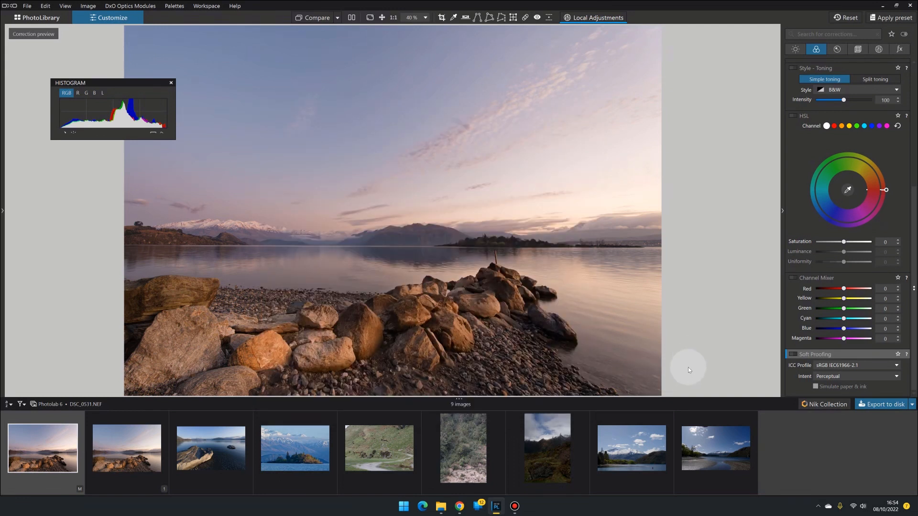
Step: Select the last lake-and-mountain image and activate the Retouch tool, opening its brush settings
click(706, 445)
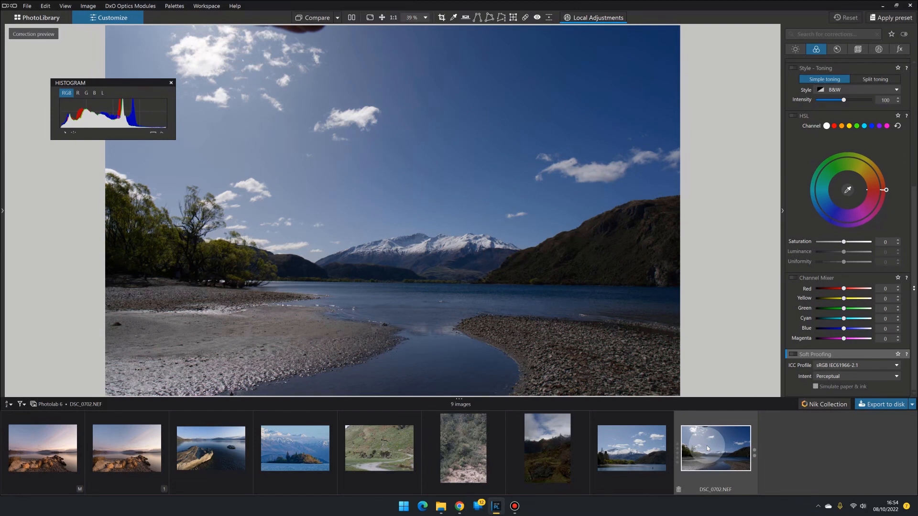
drag(102, 81, 105, 254)
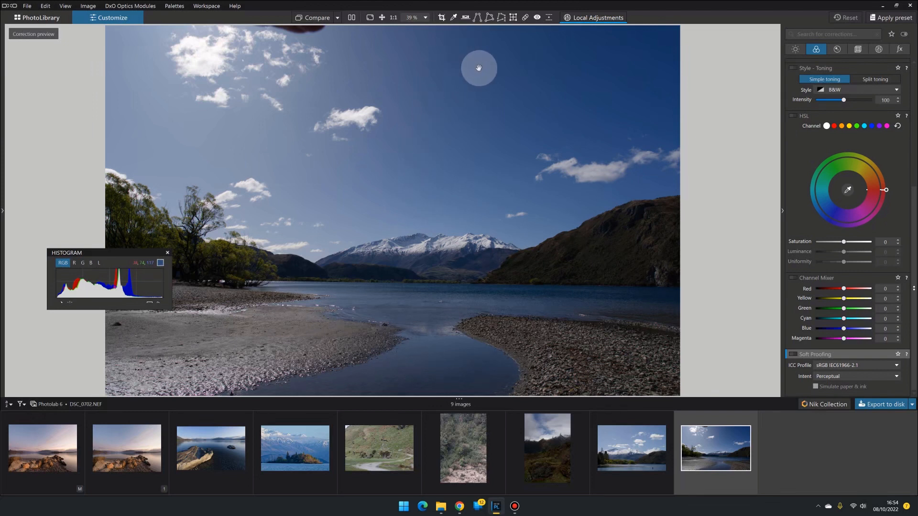
click(525, 18)
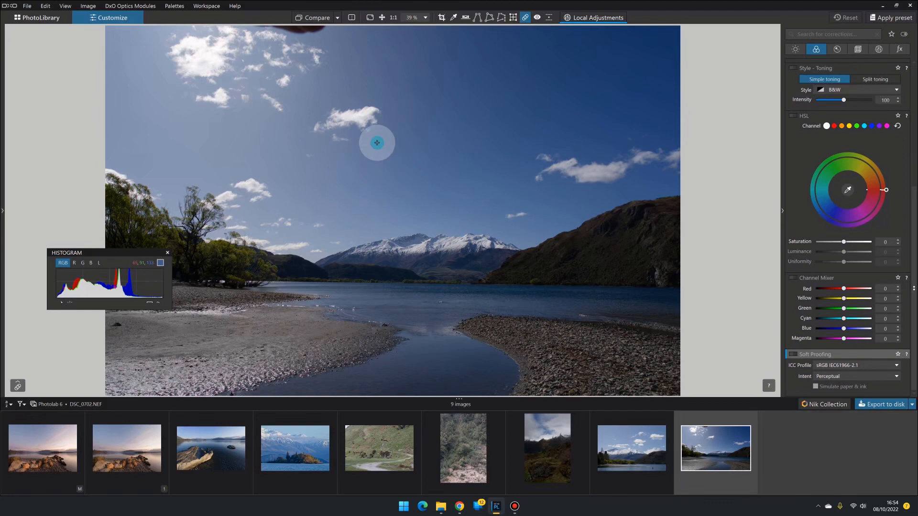
drag(129, 251, 125, 152)
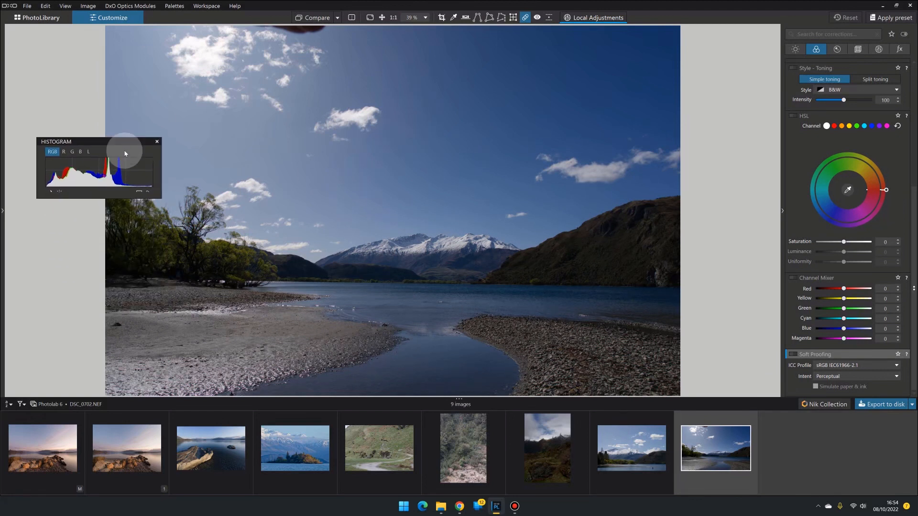
click(18, 385)
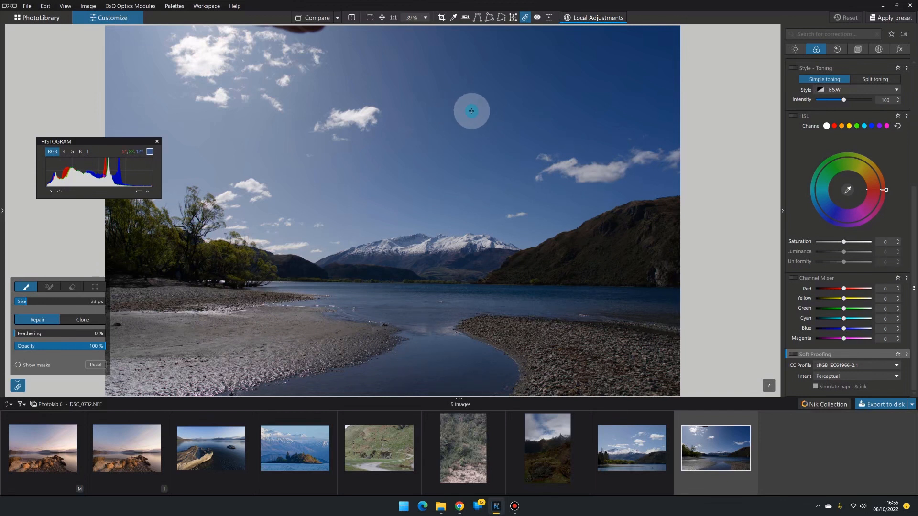
Step: Paint a Retouch repair spot in the sky and move its source onto the cloud to its left, showing the masks
mouse_move(469, 109)
mouse_down()
mouse_move(432, 121)
mouse_move(444, 143)
mouse_move(486, 134)
mouse_move(491, 119)
mouse_move(465, 110)
mouse_move(444, 129)
mouse_move(466, 137)
mouse_move(480, 125)
mouse_move(455, 134)
mouse_up()
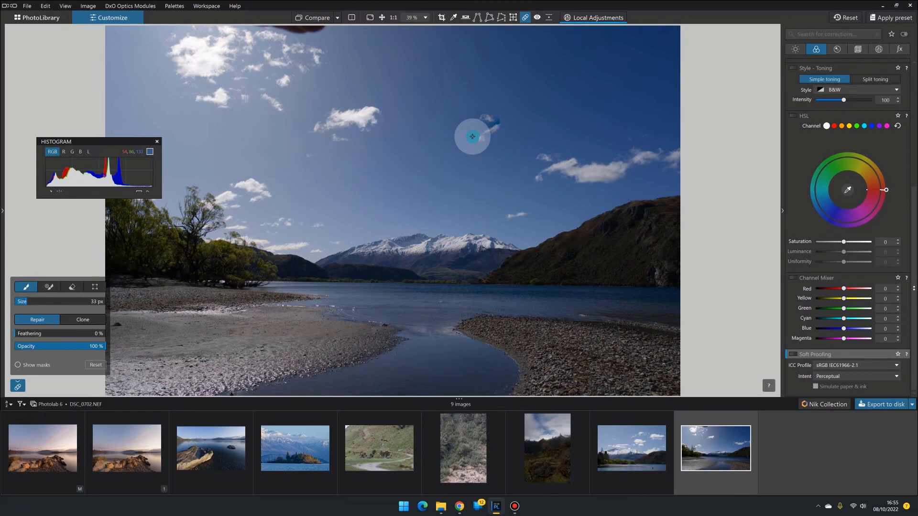
click(18, 365)
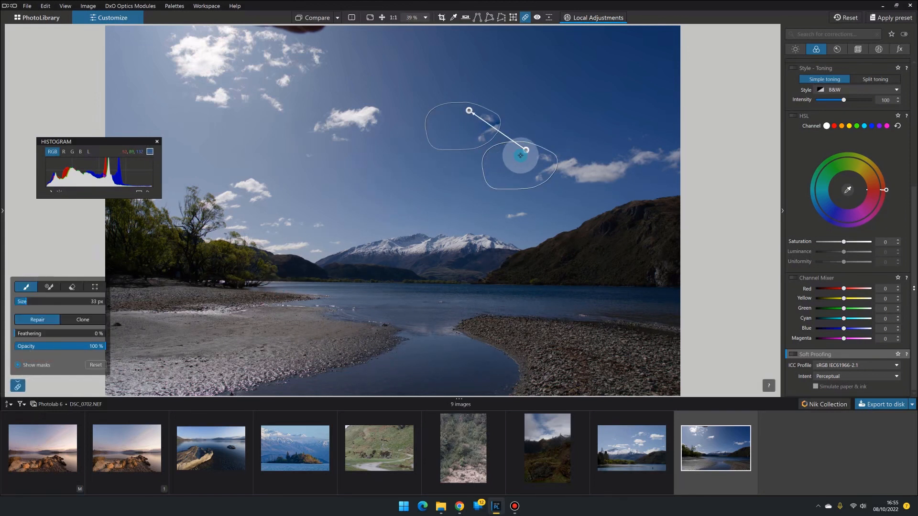
drag(526, 151, 360, 107)
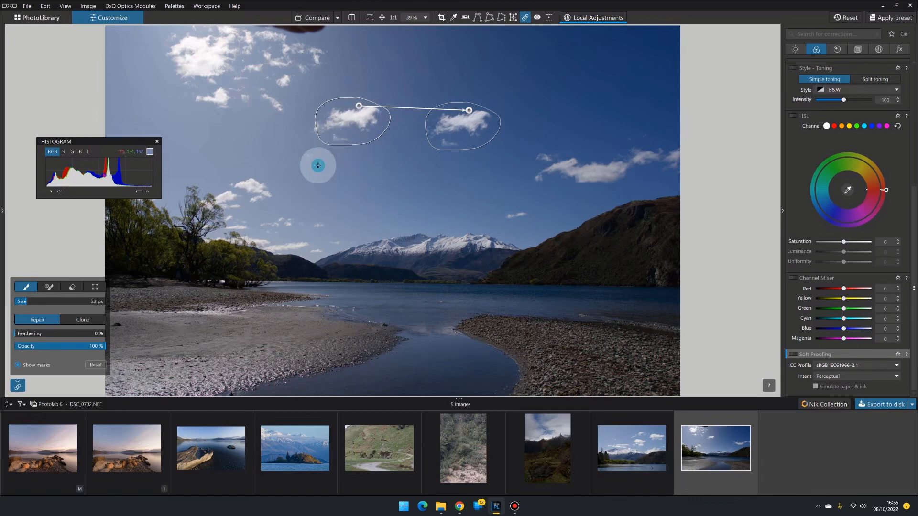
Step: Extend the retouched patch with the second brush, undoing one stray stroke, and hide the masks
click(49, 287)
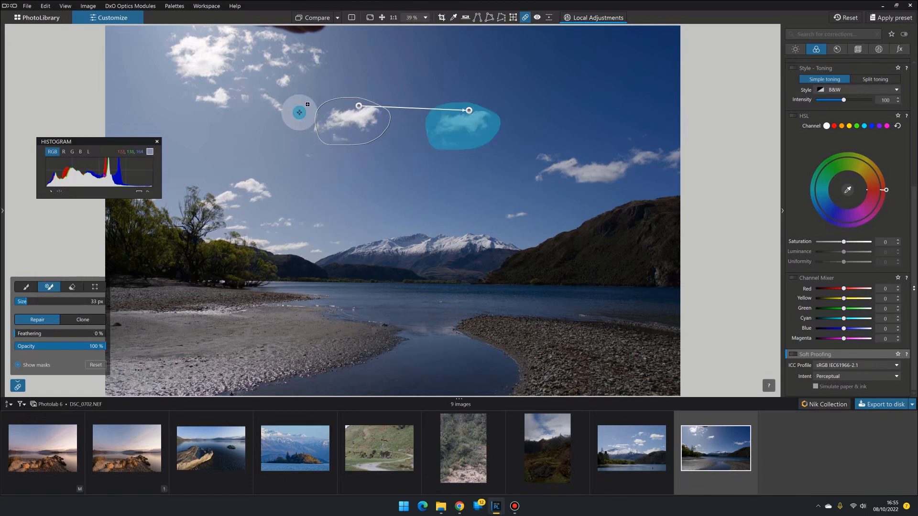
mouse_move(318, 125)
mouse_down()
mouse_move(311, 136)
mouse_move(331, 142)
mouse_up()
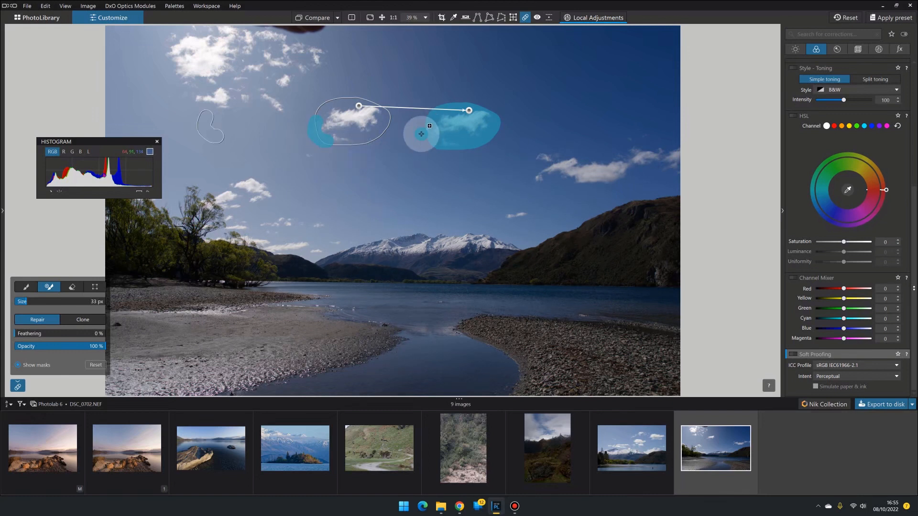
key(ctrl+z)
drag(425, 126, 441, 144)
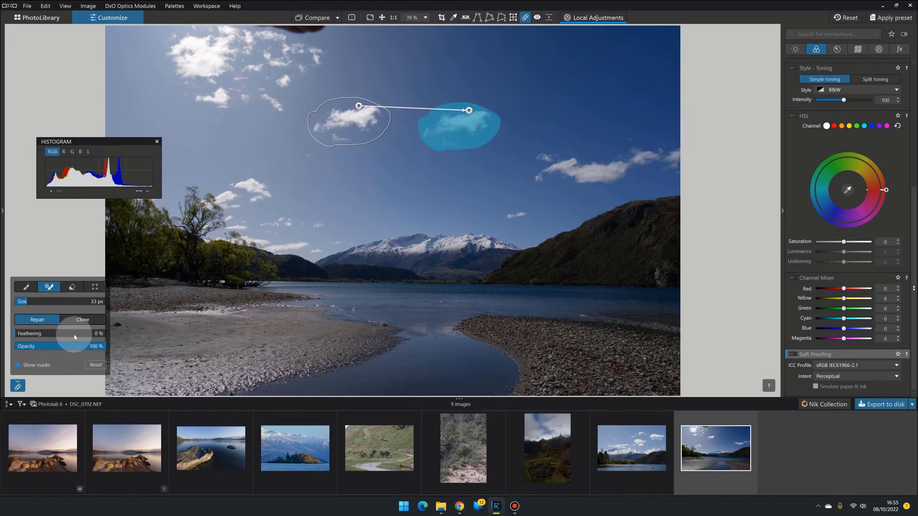
click(18, 365)
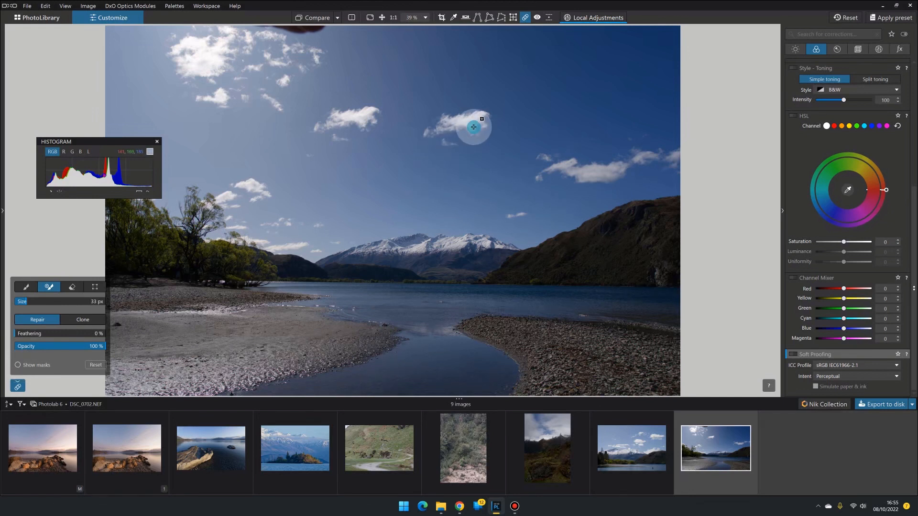
Step: Transform the retouch source area: rotate it, flip it horizontally and nudge it into place, then hide the masks
click(26, 287)
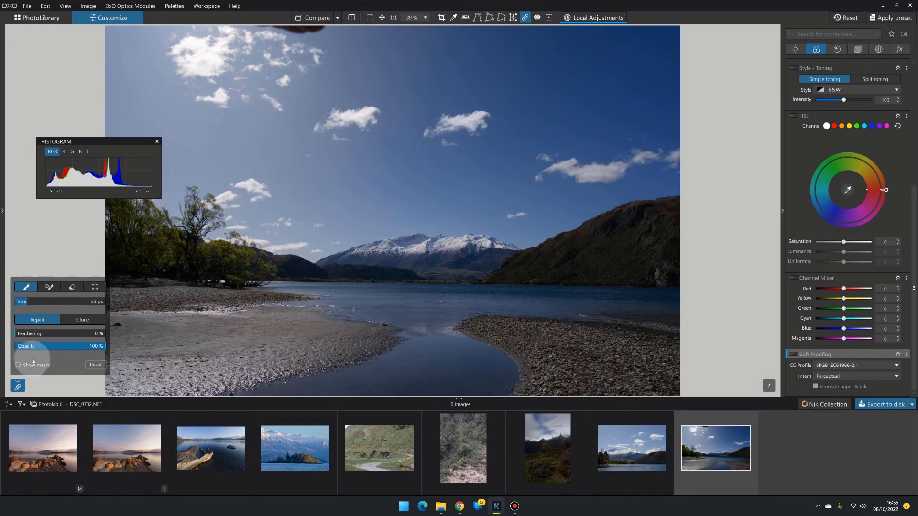
click(17, 365)
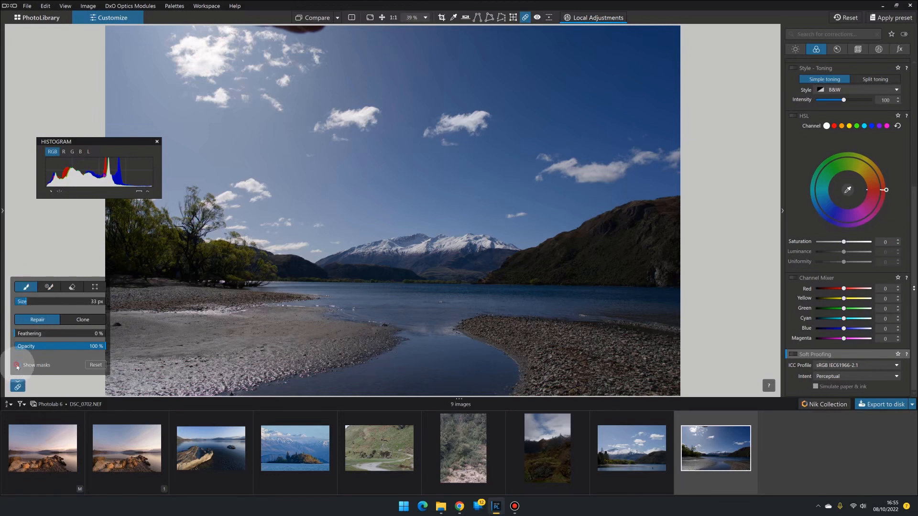
click(94, 288)
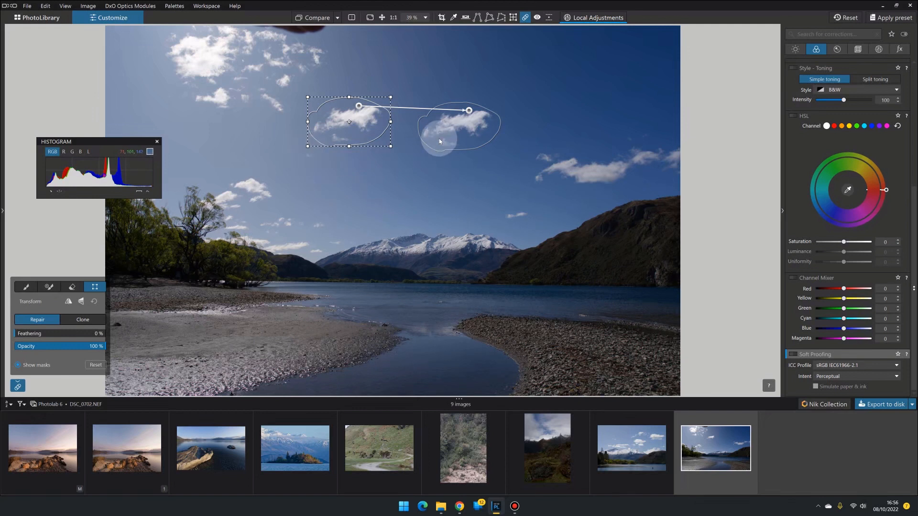
drag(303, 151, 391, 86)
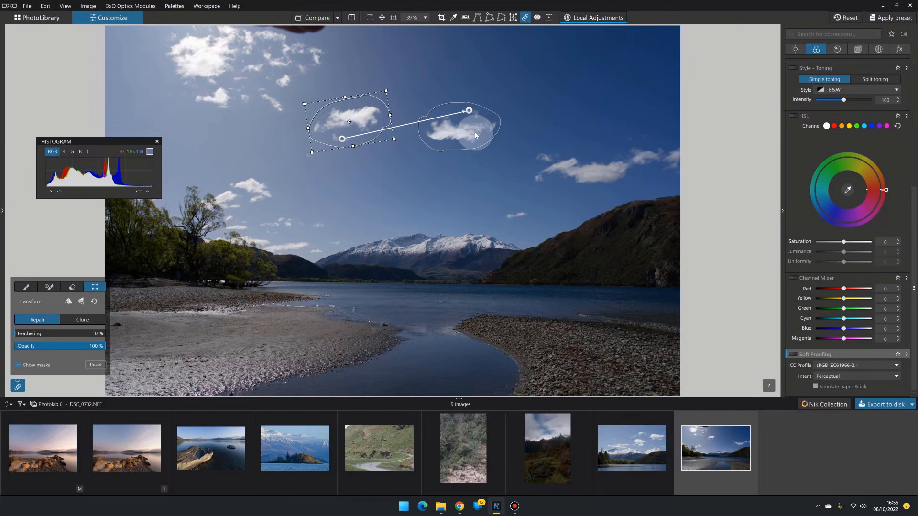
mouse_move(307, 151)
mouse_down()
mouse_move(285, 174)
mouse_move(298, 167)
mouse_up()
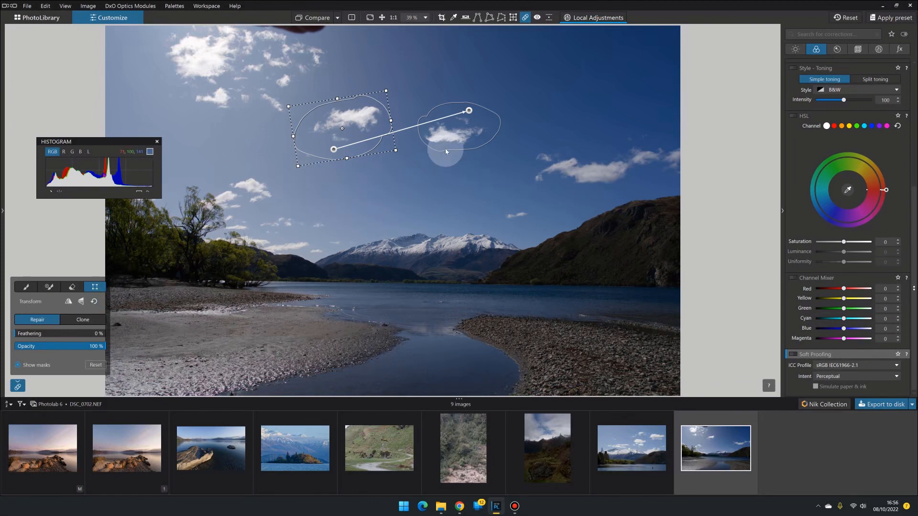
click(69, 302)
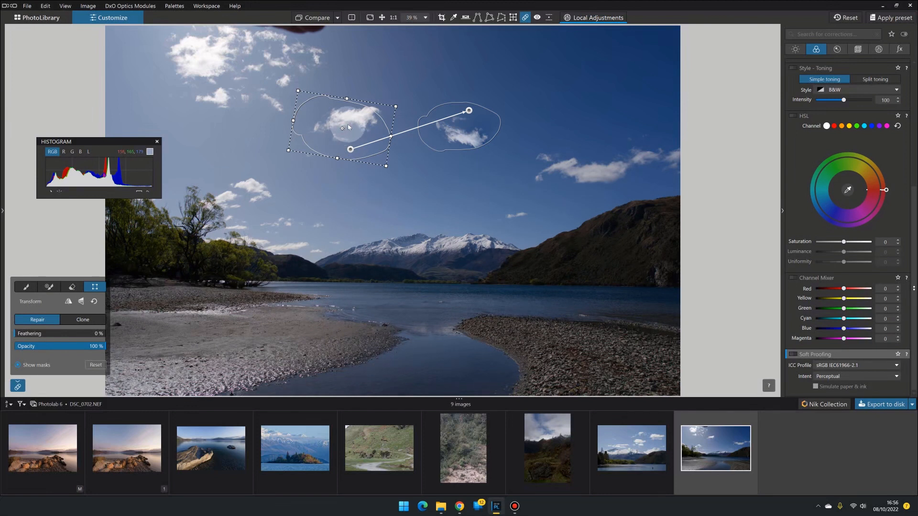
drag(357, 115, 362, 109)
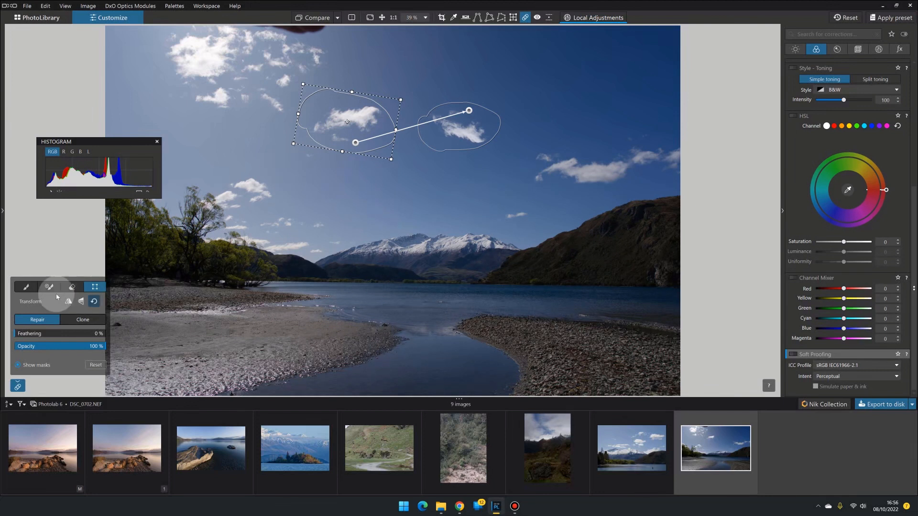
click(22, 287)
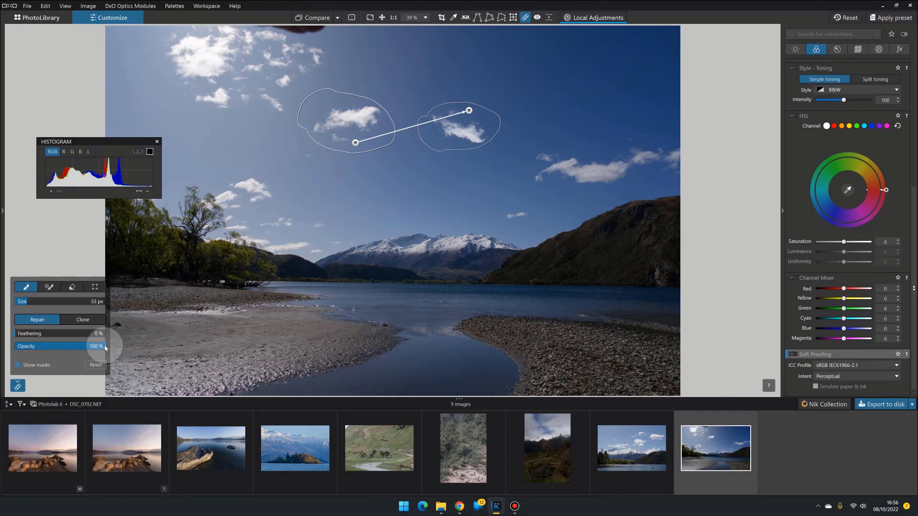
click(27, 364)
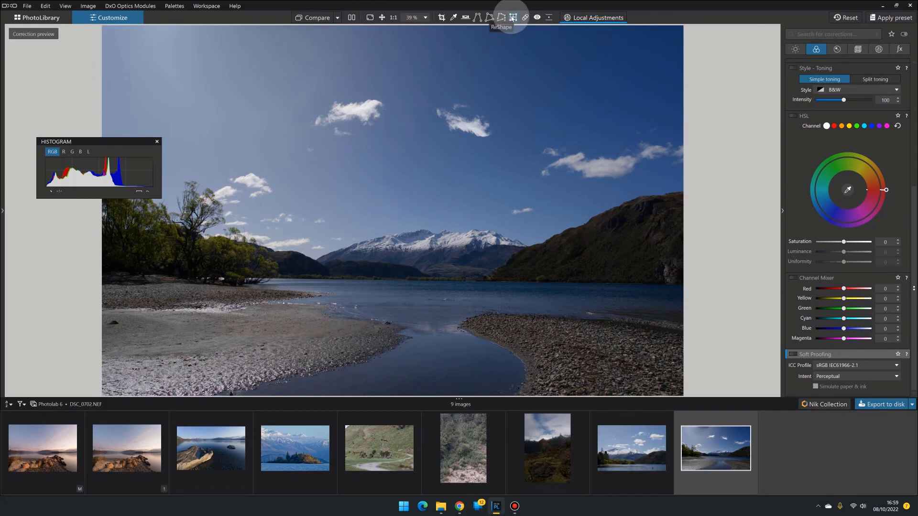
Step: Activate the ReShape tool on the lake image and set its grid density to 8 by 8
click(512, 17)
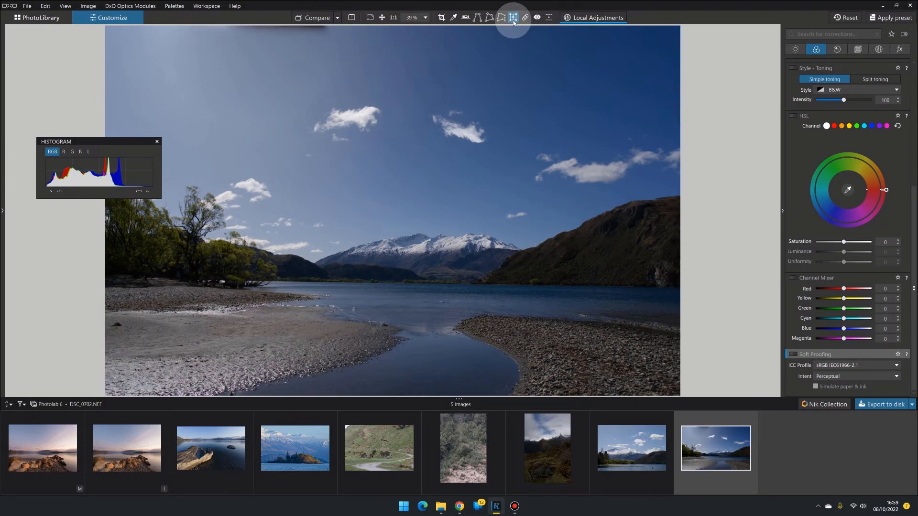
click(457, 229)
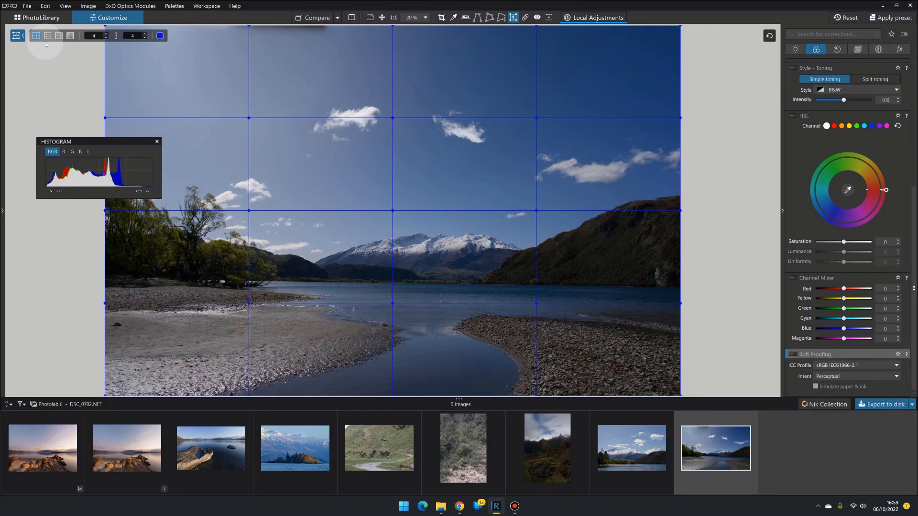
click(70, 37)
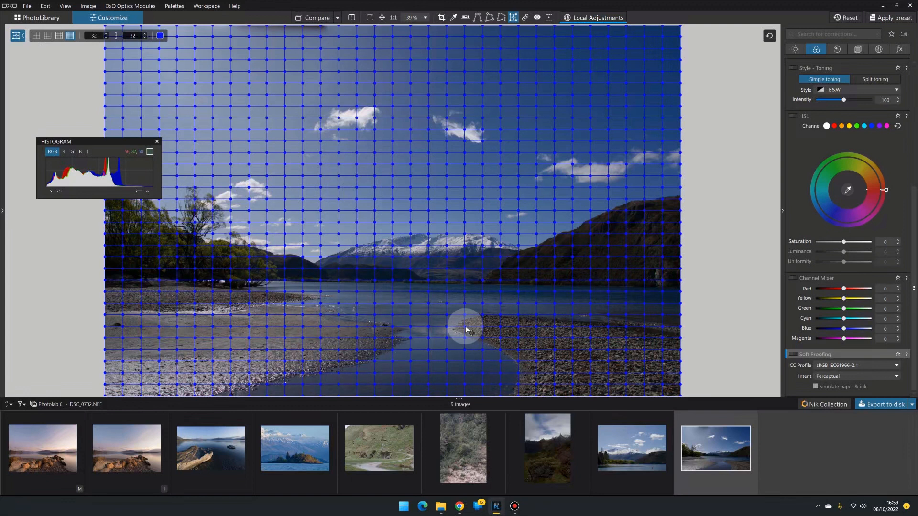
drag(467, 321, 469, 320)
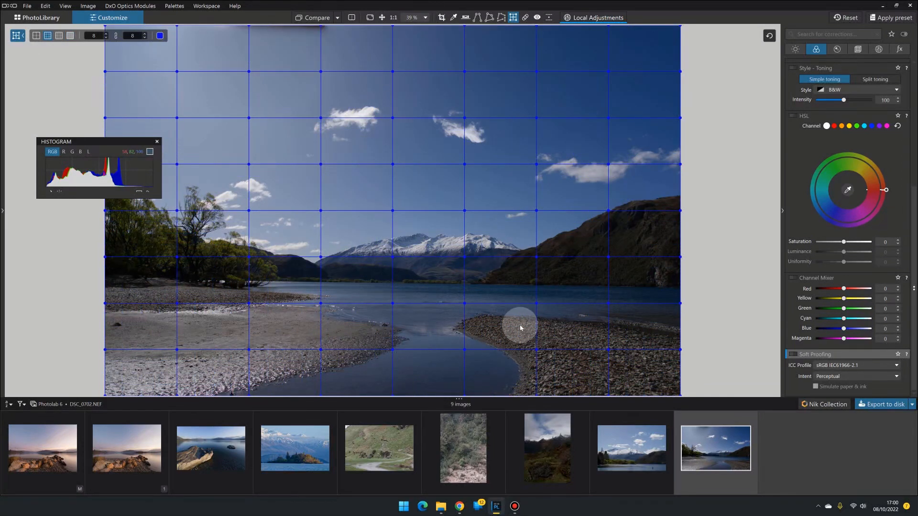
Step: Warp the ReShape grid near the shoreline, undoing the first attempt and dragging another point
drag(535, 303, 537, 298)
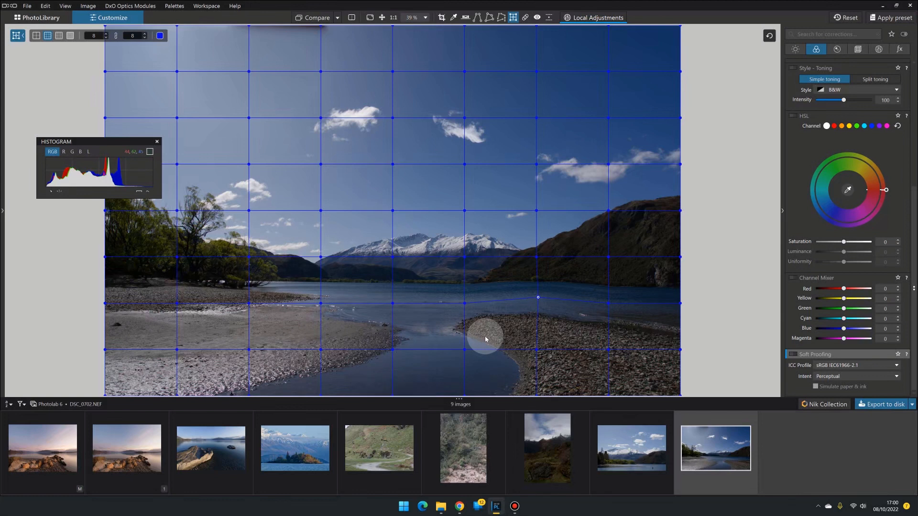
key(ctrl+z)
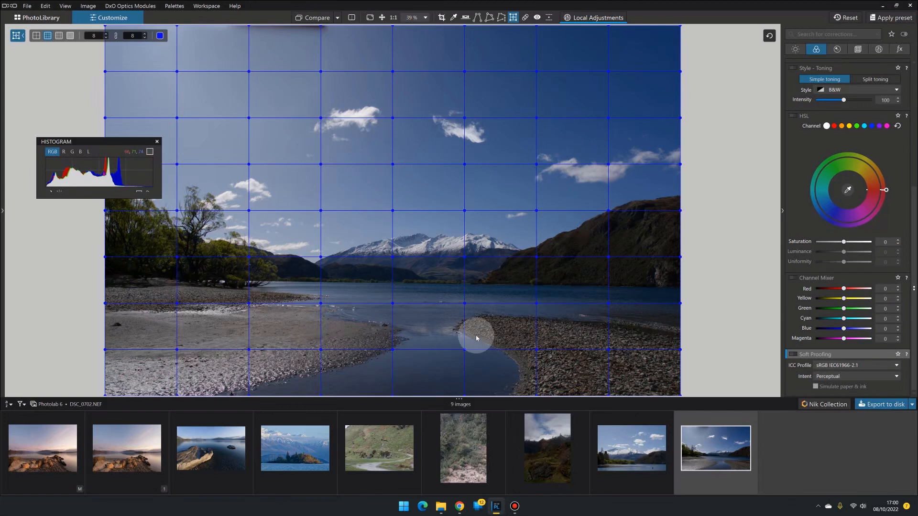
drag(465, 350, 472, 336)
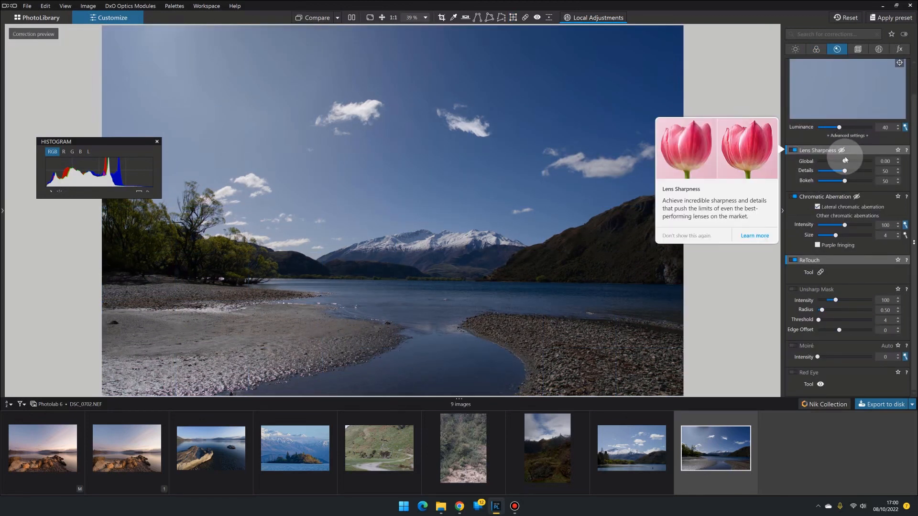
Step: Switch the denoising technology to DeepPRIME XD
scroll(839, 157, up, 1)
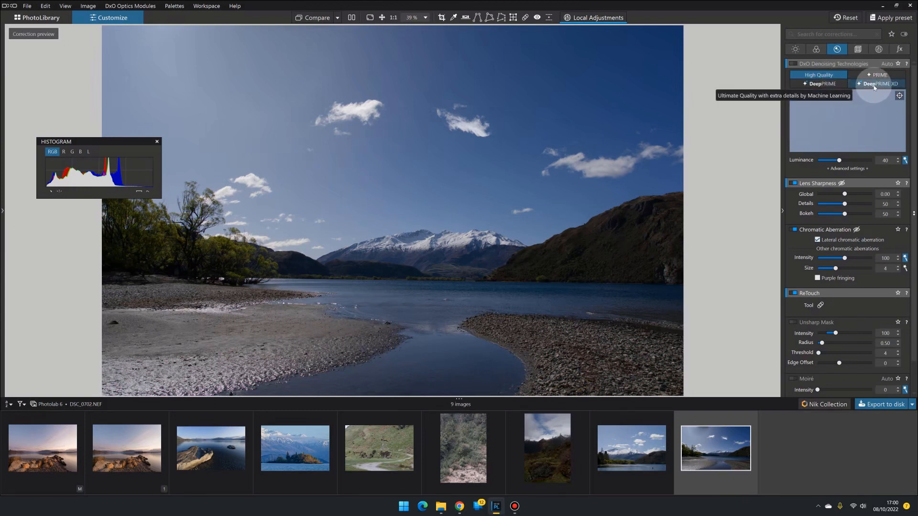
click(892, 86)
Step: Open the Crop tool and try adjusting the crop frame from its top-right corner, undoing the rotation
key(c)
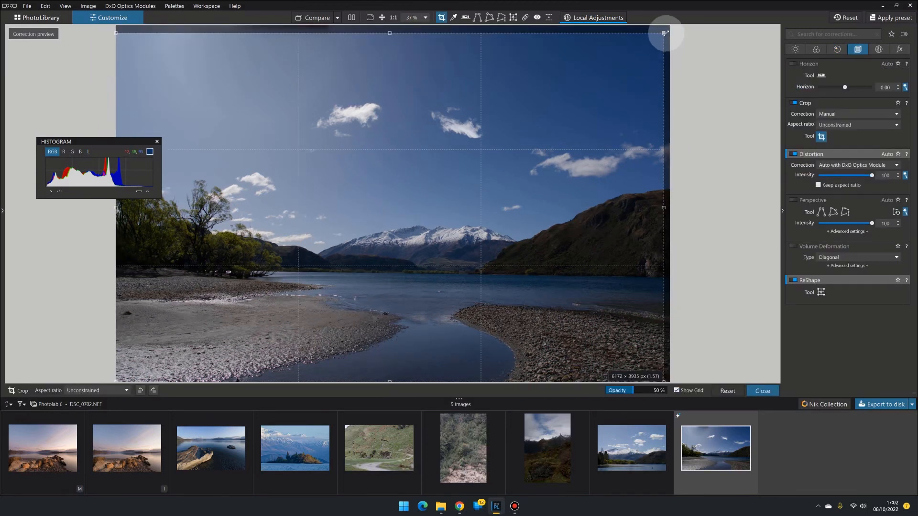
drag(663, 33, 654, 71)
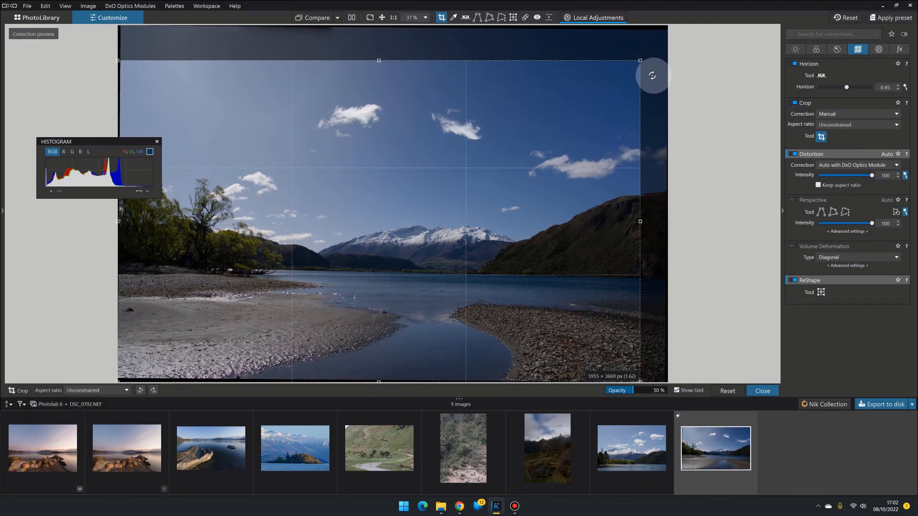
key(ctrl+z)
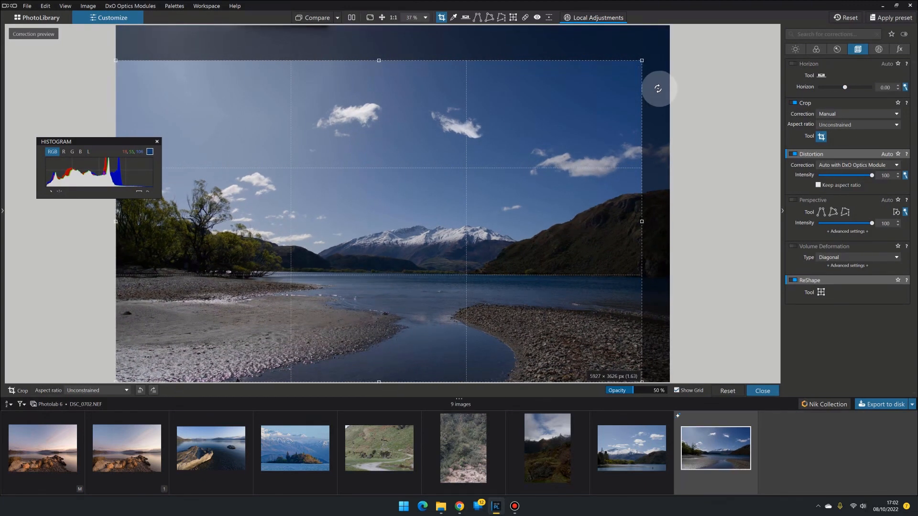
Step: Rotate the image through a full turn in four 90-degree steps
click(153, 390)
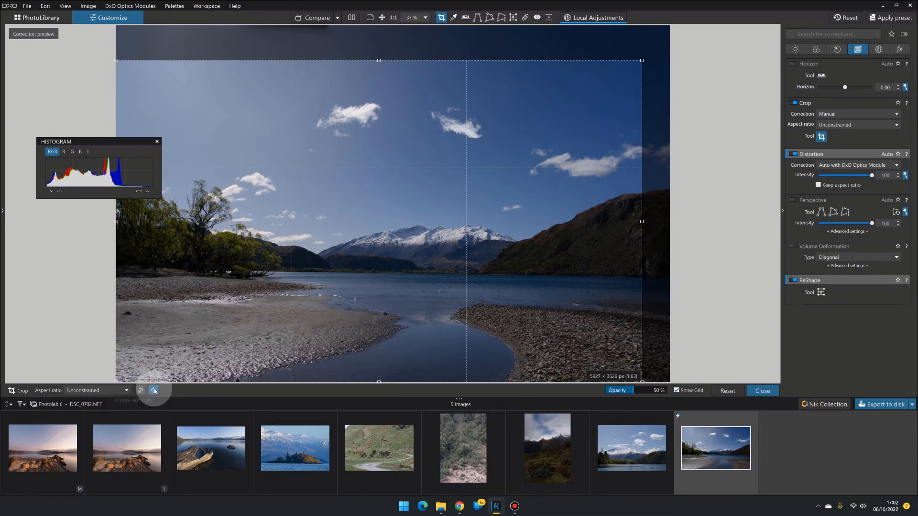
click(154, 390)
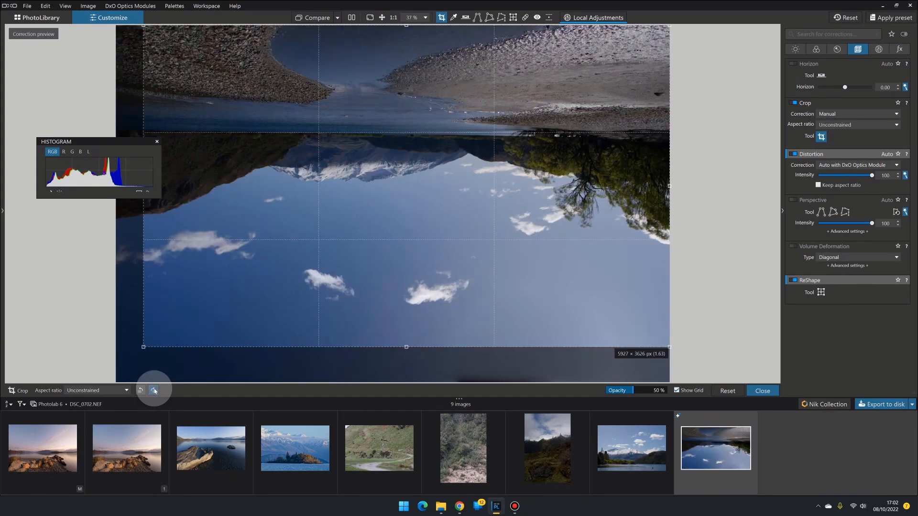
click(154, 391)
click(154, 391)
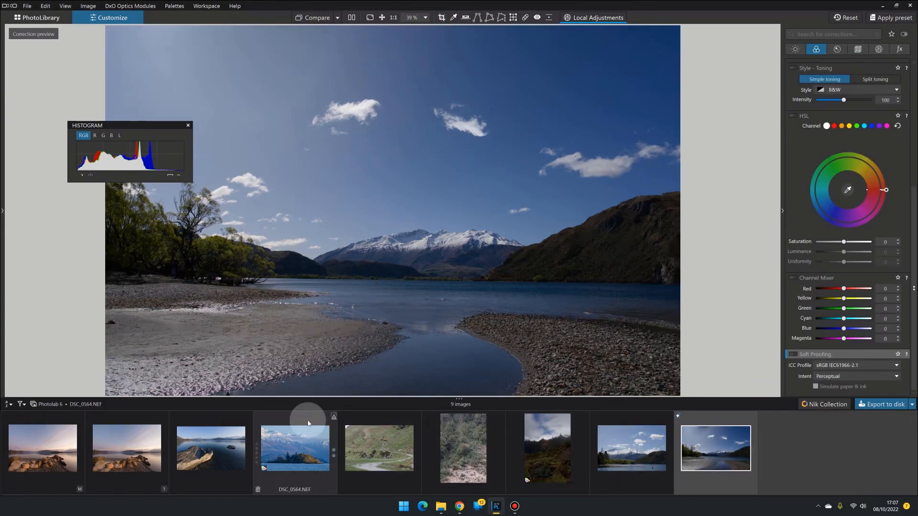
Step: Select the island-and-mountain image and zoom to 100% on the island's trees
click(295, 447)
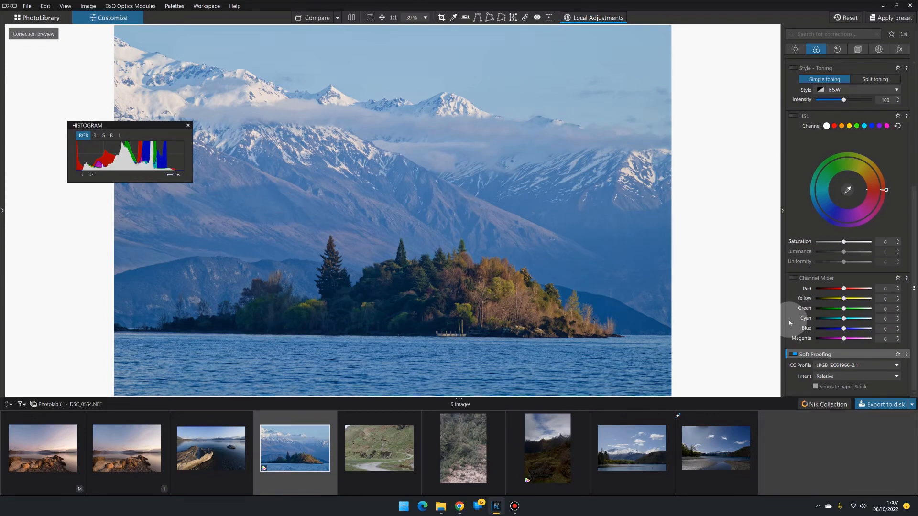
drag(101, 122, 107, 115)
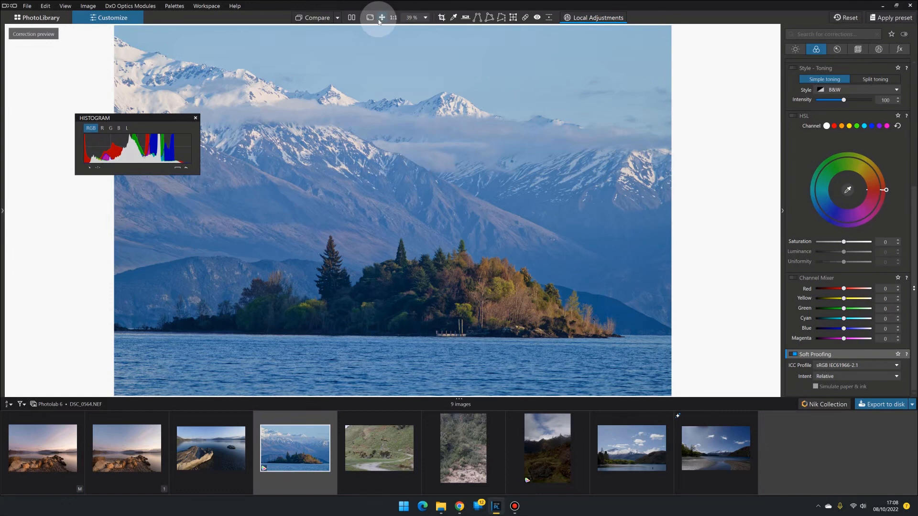
click(178, 168)
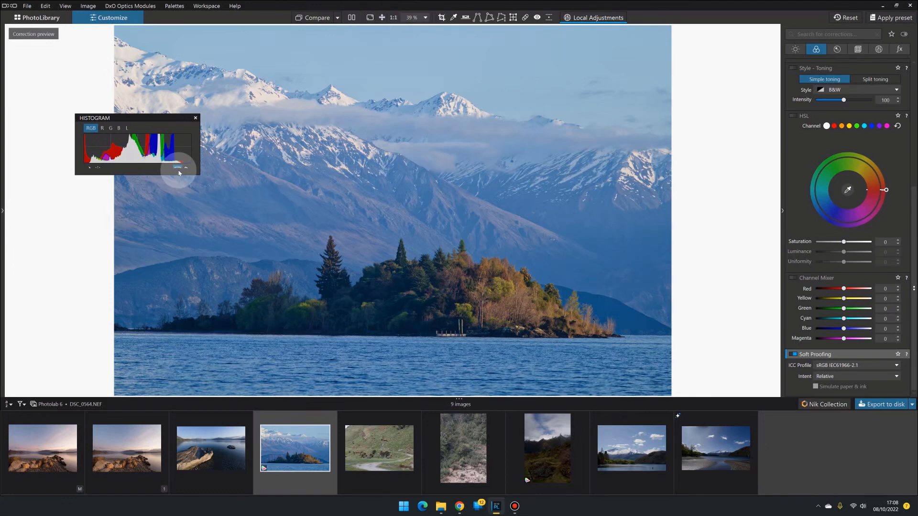
click(396, 303)
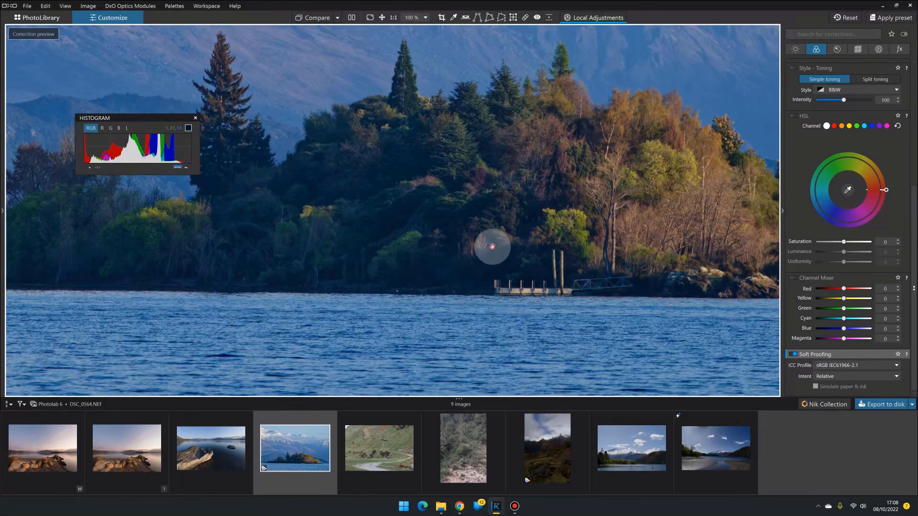
drag(492, 247, 477, 278)
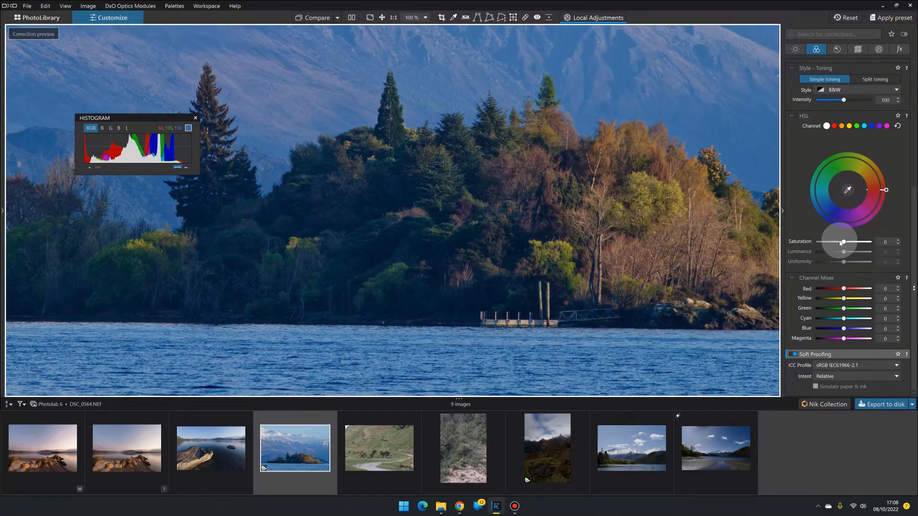
Step: Raise the red channel's HSL saturation, then switch to the blue channel and set its saturation to about 35
click(834, 126)
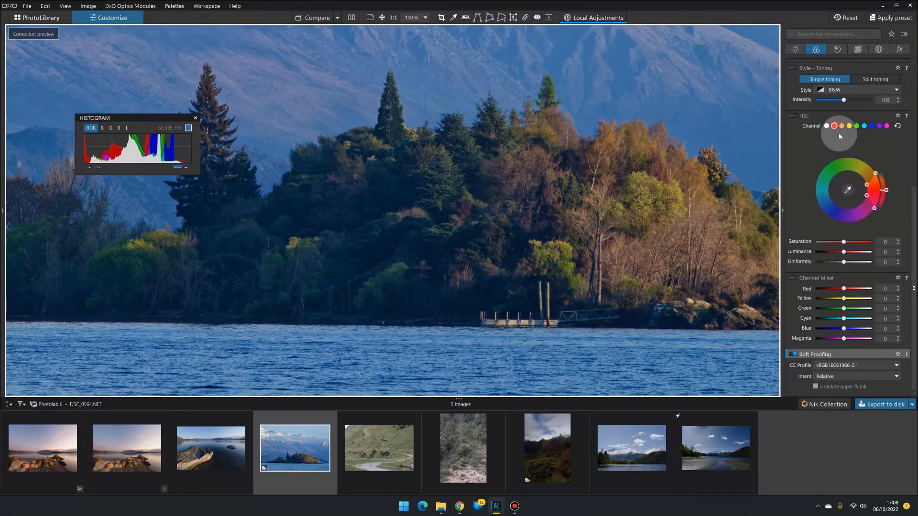
drag(844, 242, 868, 242)
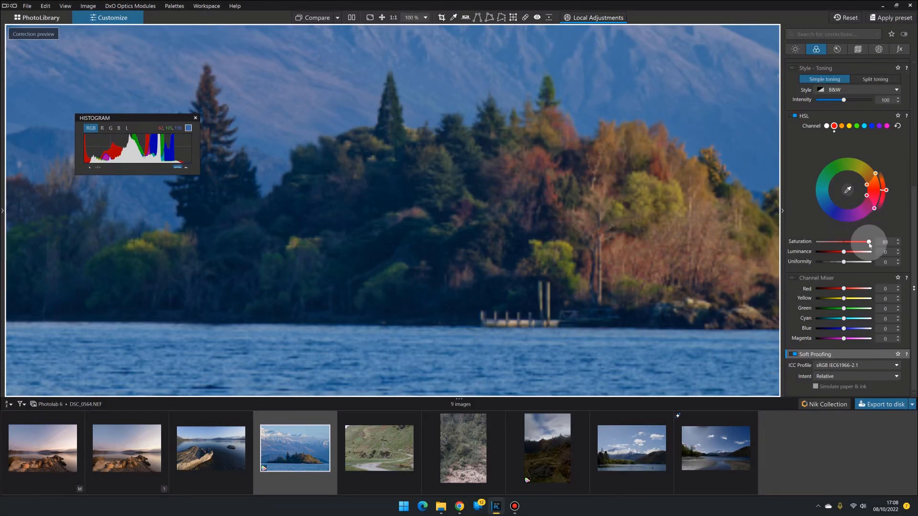
mouse_move(866, 245)
mouse_down()
mouse_move(844, 243)
mouse_move(862, 243)
mouse_move(853, 242)
mouse_up()
click(872, 126)
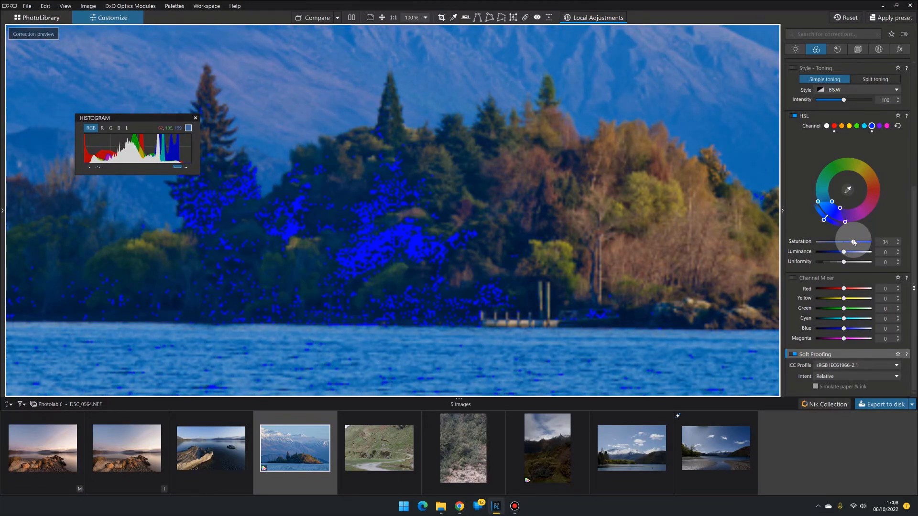
drag(853, 242, 854, 243)
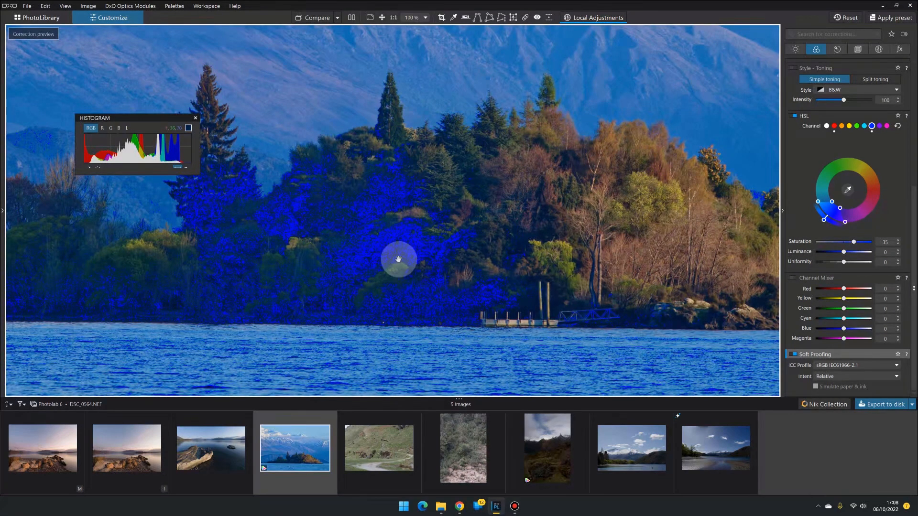
Step: Pan around the island while toggling the histogram's warning overlay on and off
drag(385, 201, 393, 293)
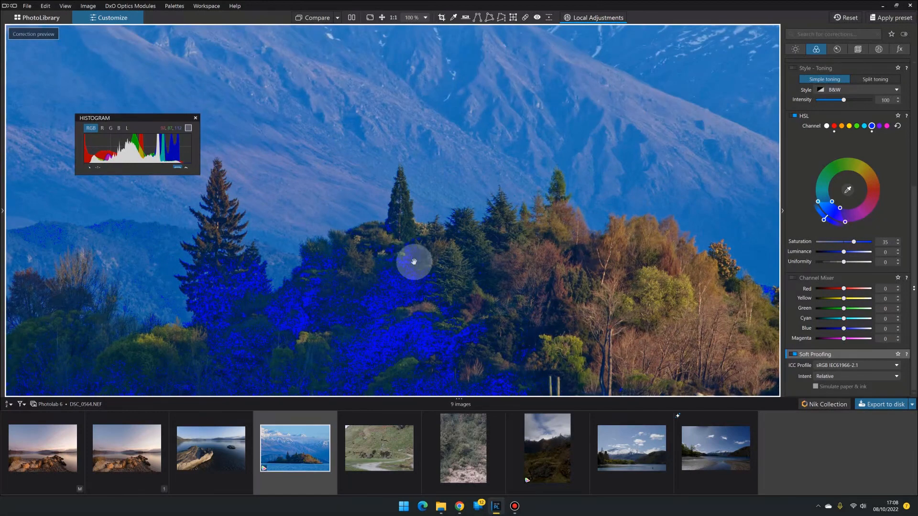
drag(414, 260, 385, 178)
drag(578, 234, 473, 185)
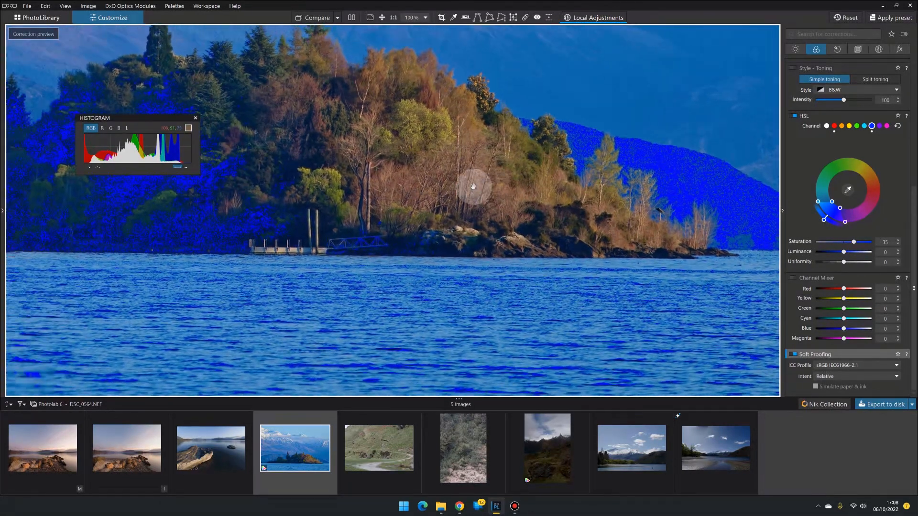
click(177, 168)
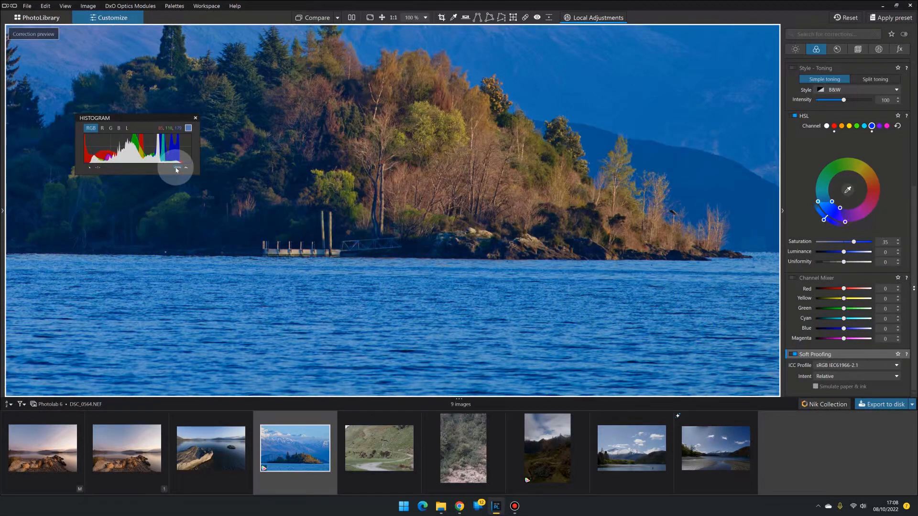
click(176, 169)
click(176, 169)
drag(293, 190, 469, 190)
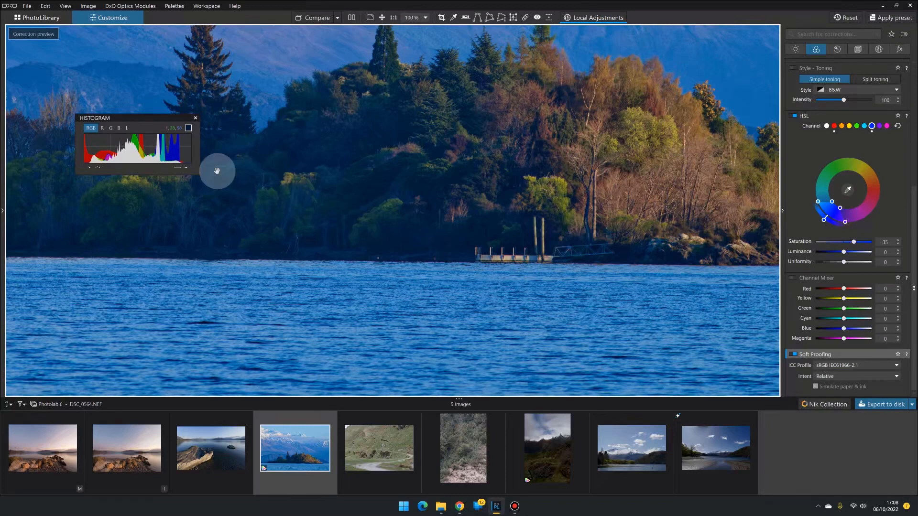
click(176, 168)
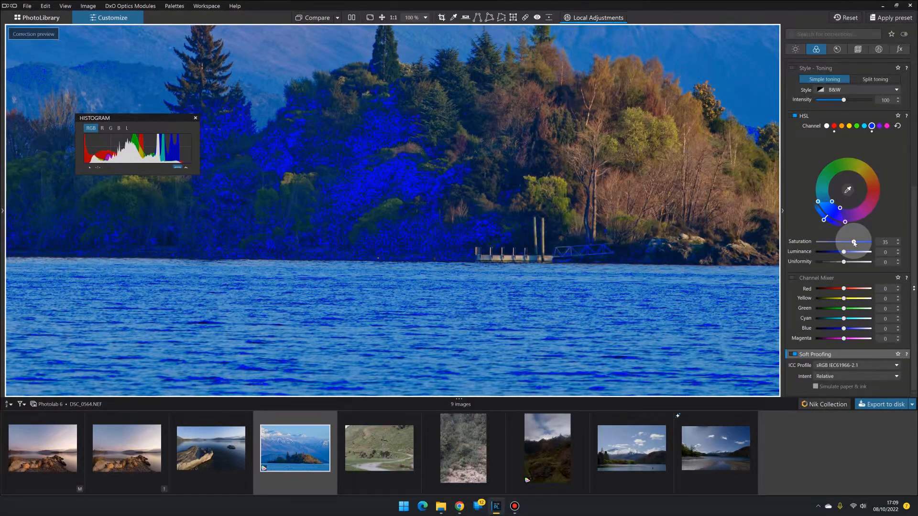
Step: Reset the blue channel's saturation and set it to 25
double_click(854, 243)
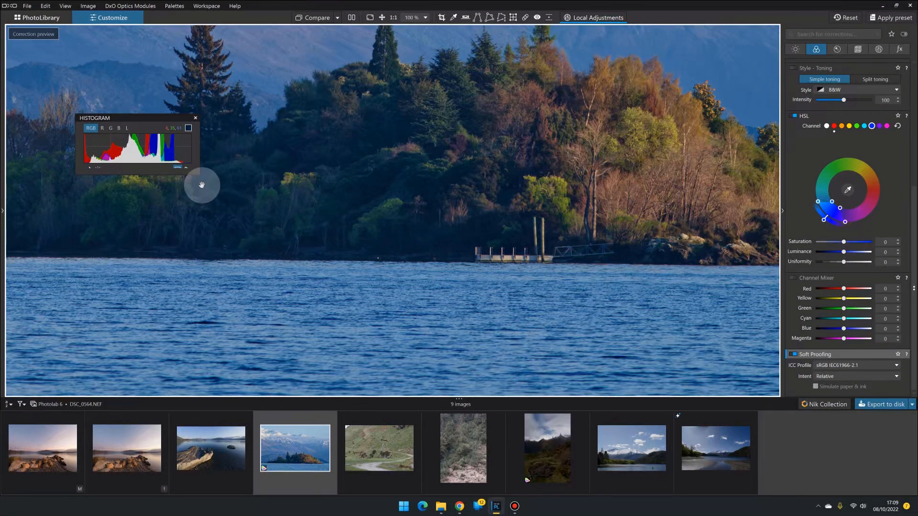
mouse_move(814, 358)
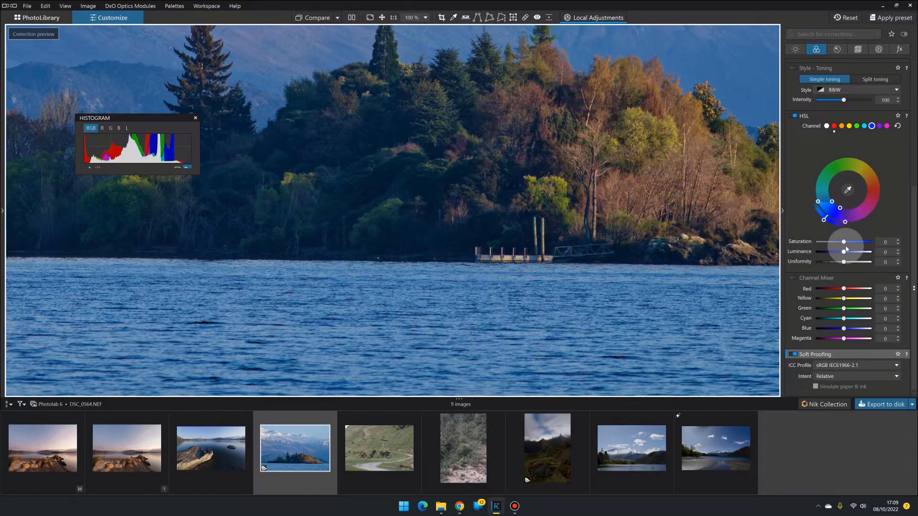
drag(844, 243, 852, 242)
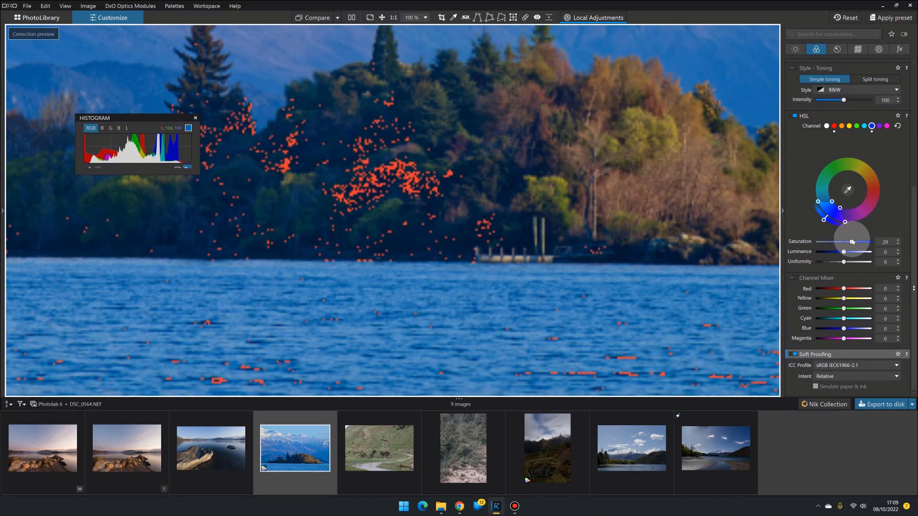
drag(852, 243, 852, 243)
mouse_move(834, 371)
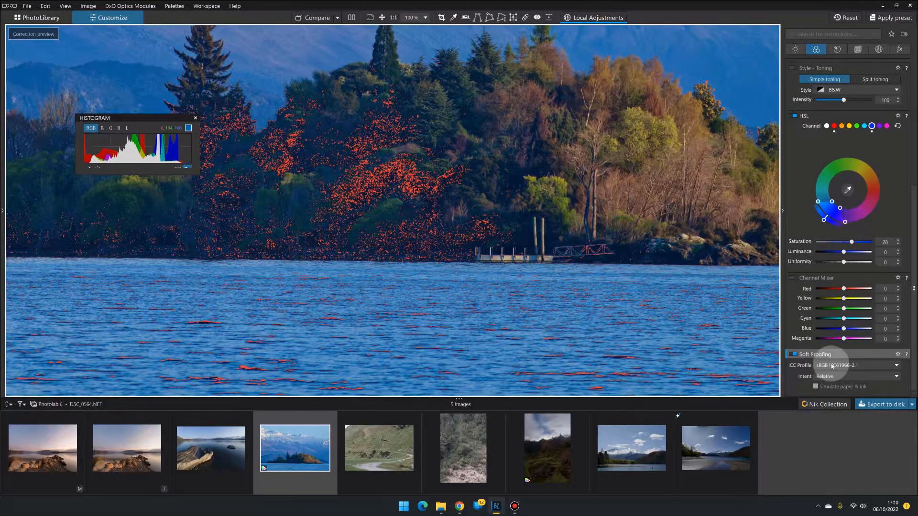
drag(852, 242, 850, 244)
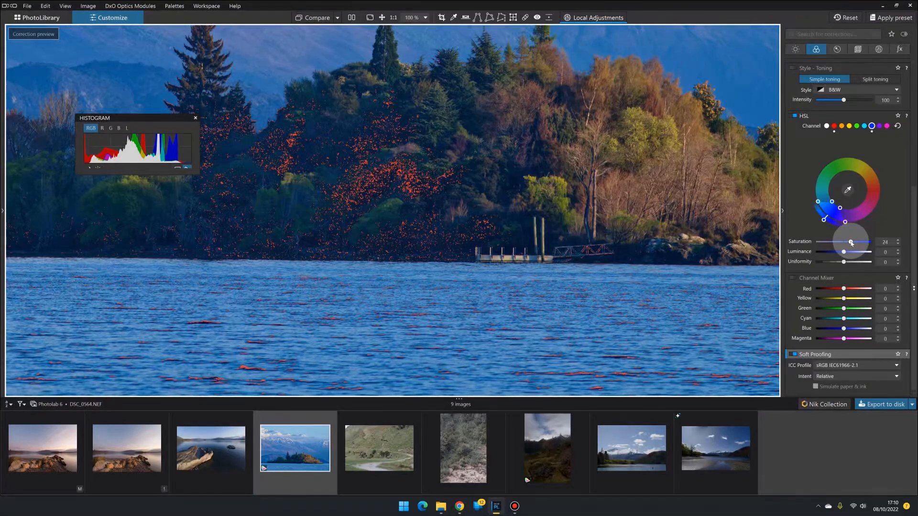
drag(851, 243, 851, 244)
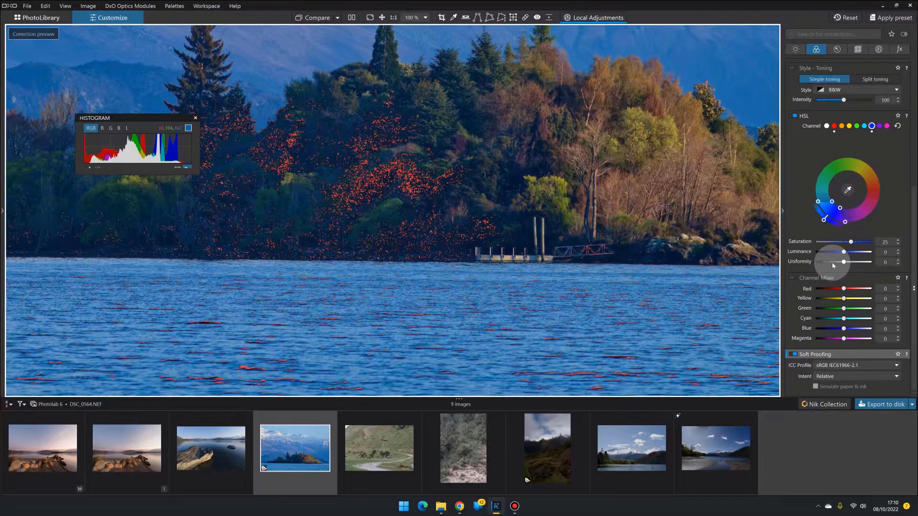
Step: Zoom to 100% on the island and pan around it to inspect the blue saturation change
mouse_move(803, 354)
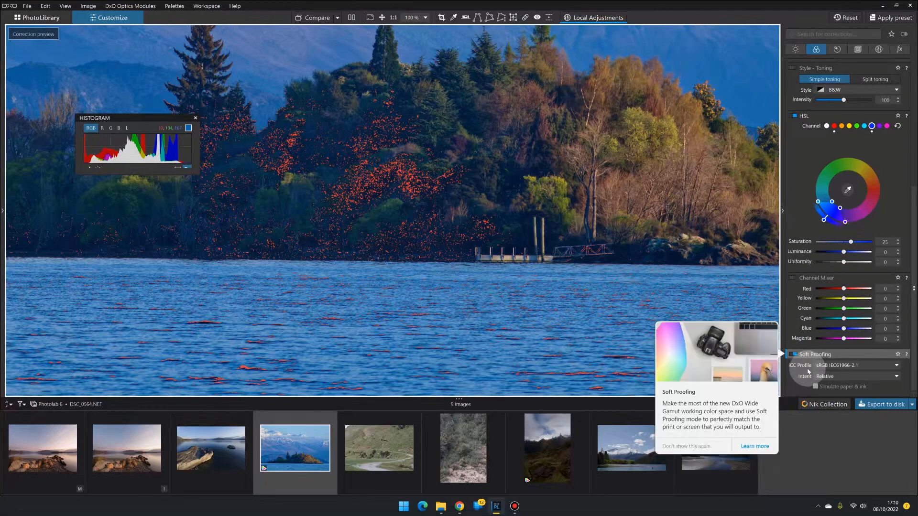
click(850, 365)
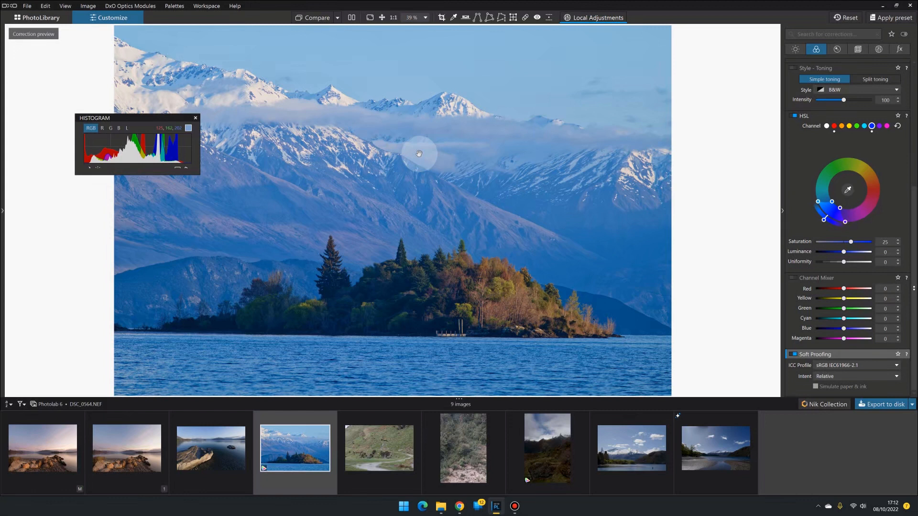
click(473, 282)
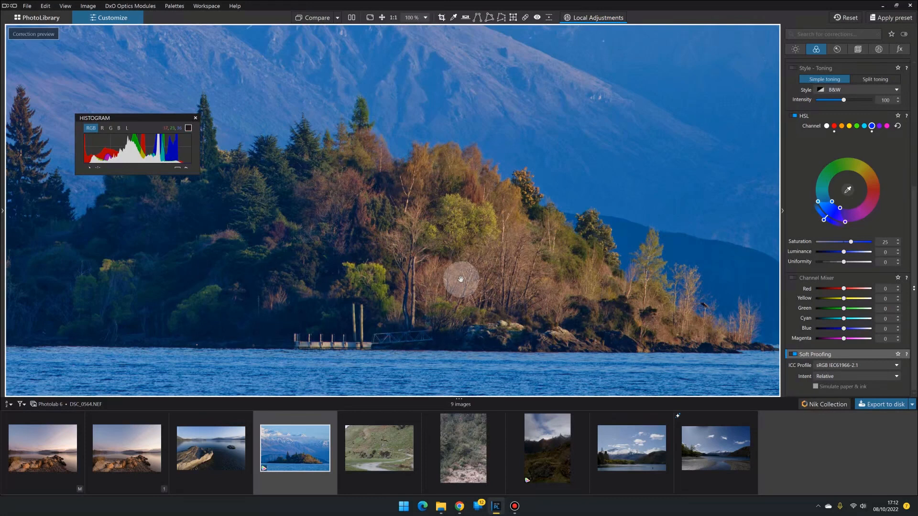
drag(437, 242, 559, 277)
drag(443, 262, 566, 259)
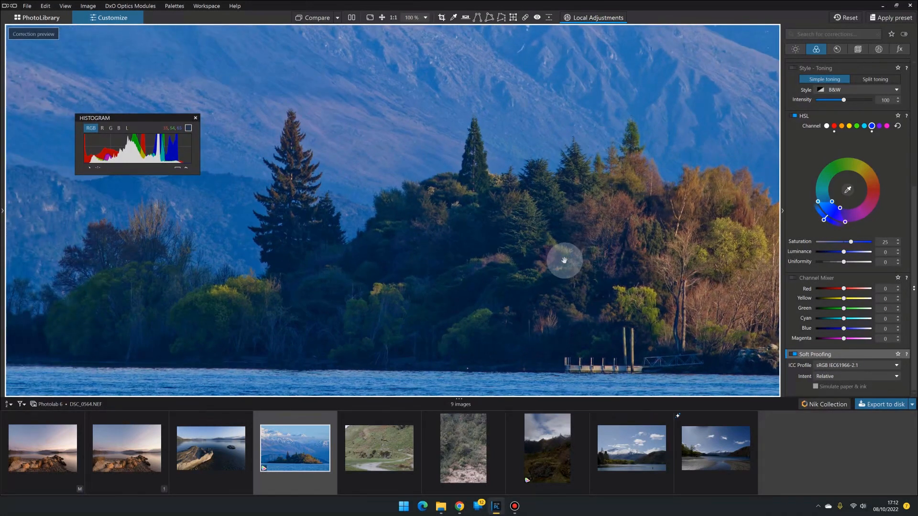
drag(487, 263, 598, 250)
drag(534, 268, 581, 264)
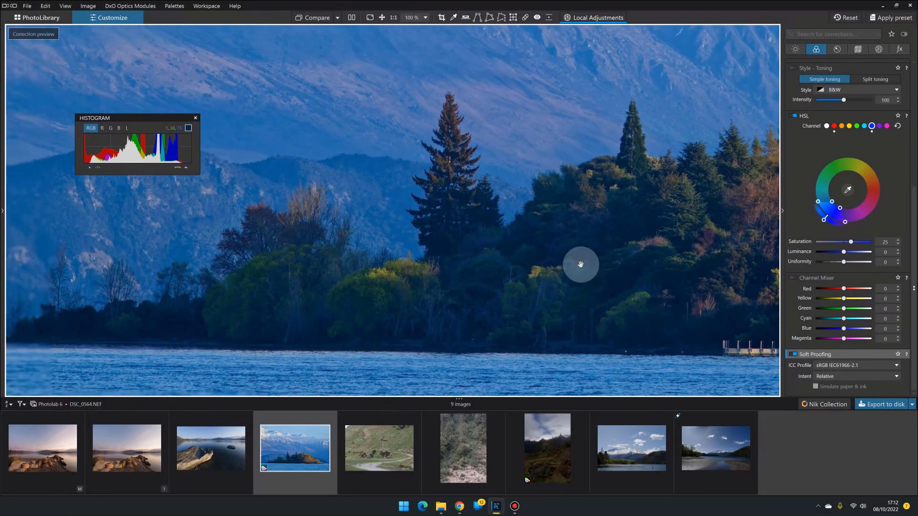
drag(641, 263, 440, 262)
drag(561, 248, 435, 262)
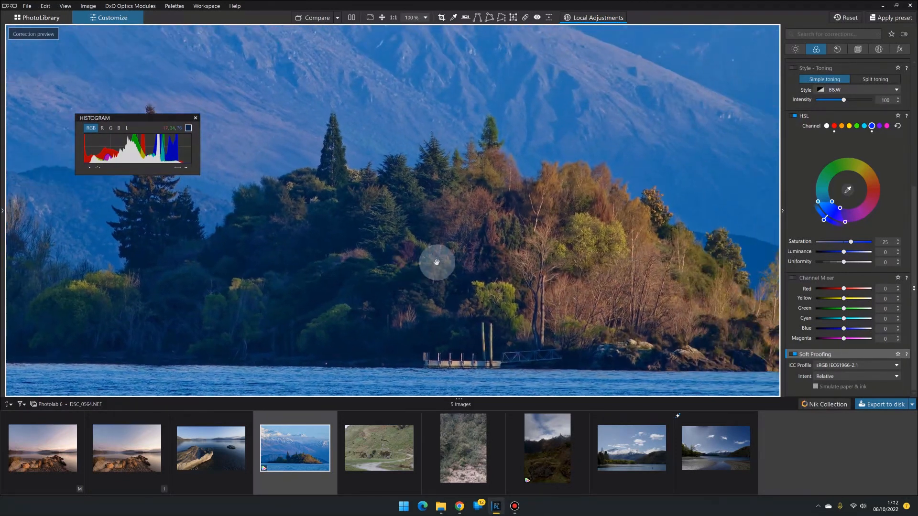
drag(534, 266, 504, 263)
drag(561, 268, 526, 340)
drag(444, 273, 457, 343)
drag(451, 153, 508, 289)
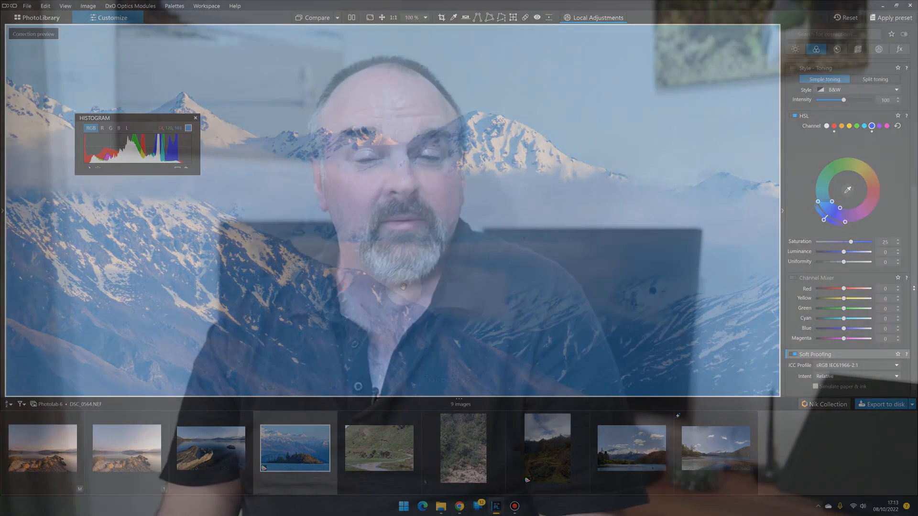